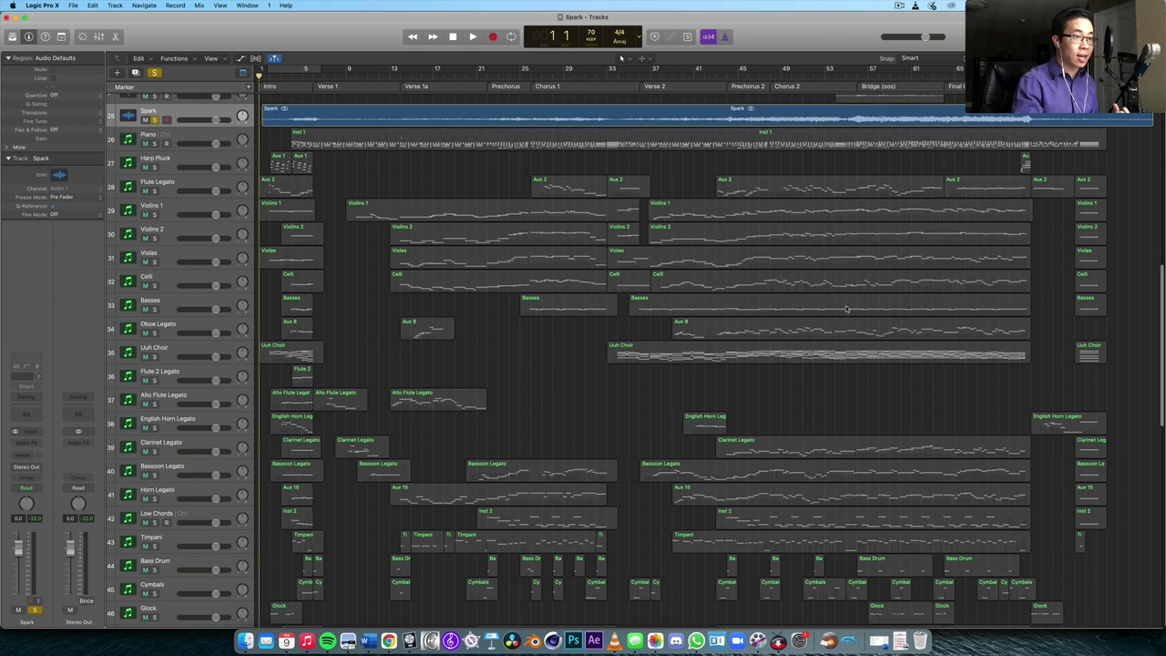
Scroll down to the orchestral tracks and zoom horizontally so bars 1–12 fill the arrangement
{"action": "scroll", "coordinate": [1001, 305], "scroll_direction": "up", "scroll_amount": 15}
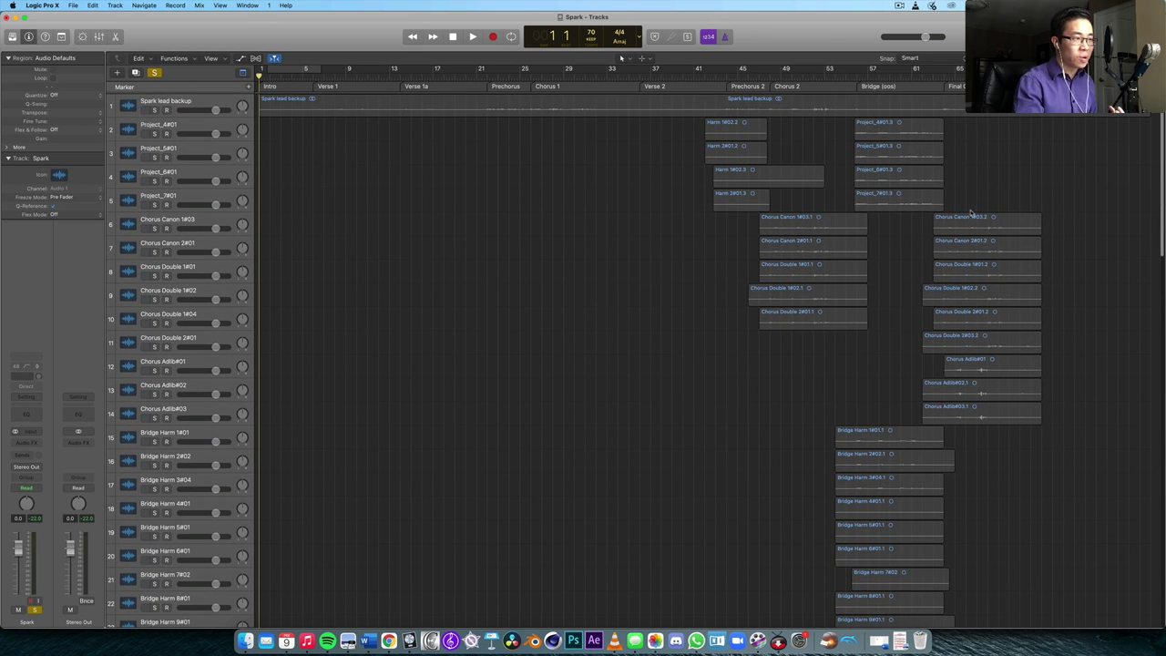
{"action": "scroll", "coordinate": [724, 311], "scroll_direction": "down", "scroll_amount": 12}
{"action": "scroll", "coordinate": [725, 312], "scroll_direction": "down", "scroll_amount": 2}
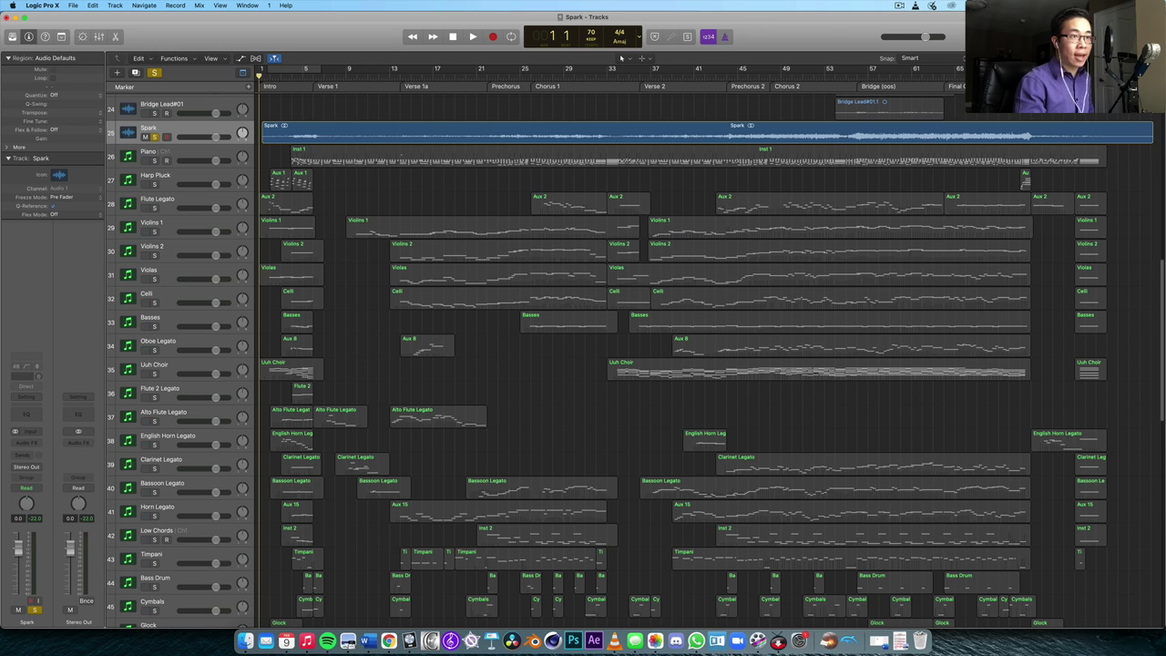
{"action": "key", "text": "super+Right"}
{"action": "key", "text": "super+Right"}
{"action": "key", "text": "super+Right"}
{"action": "key", "text": "super+Right"}
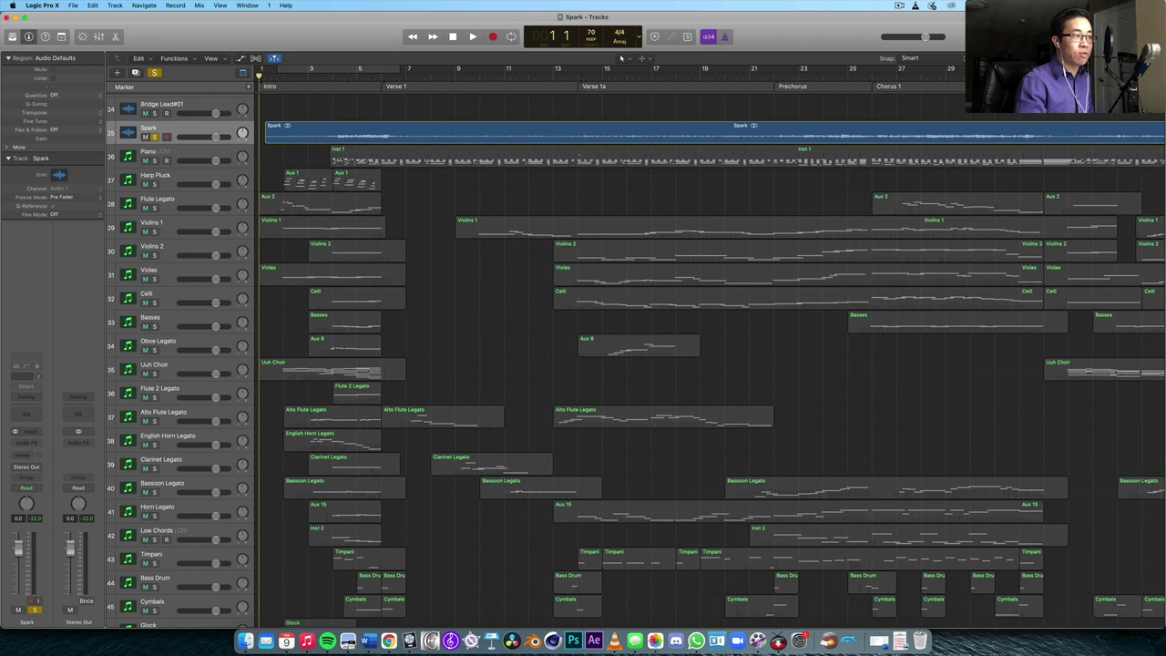
{"action": "key", "text": "super+Left"}
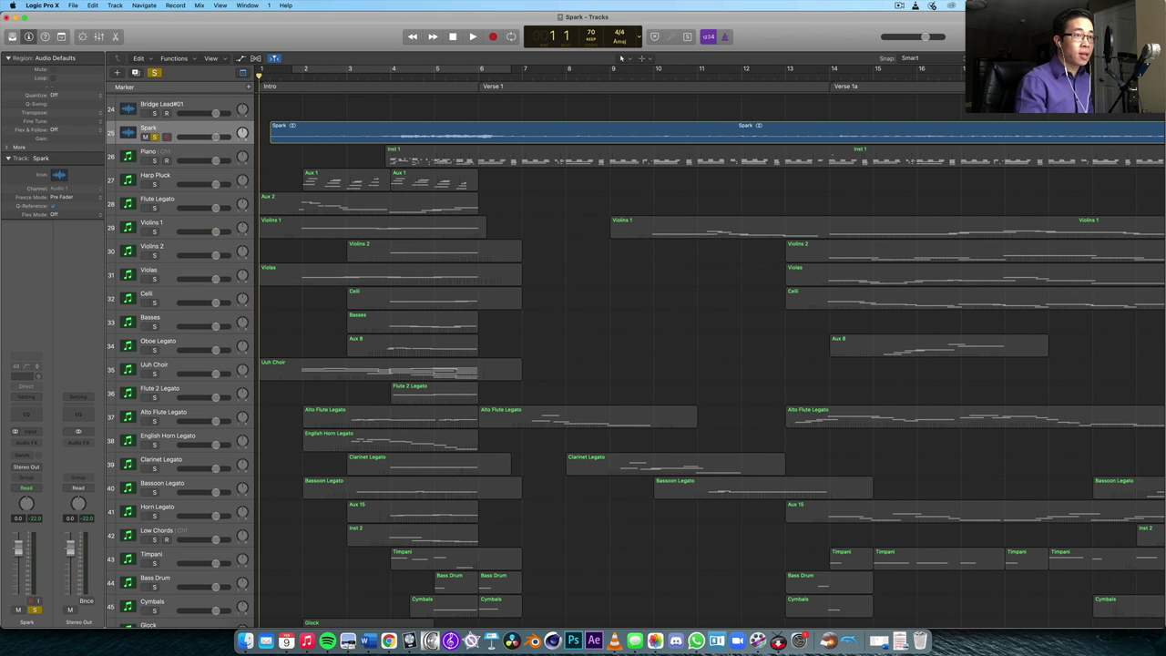
{"action": "key", "text": "super+Right"}
{"action": "key", "text": "super+Right"}
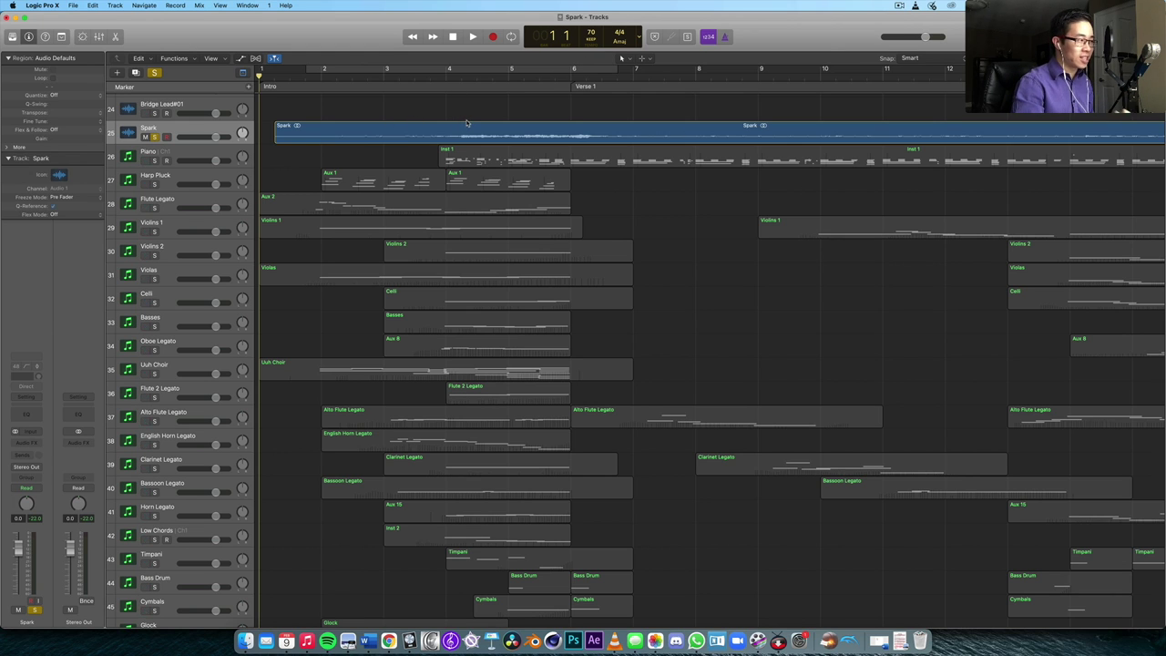
Select the Spark audio region and play the intro from bar 1 beat 2
{"action": "left_click", "coordinate": [441, 141]}
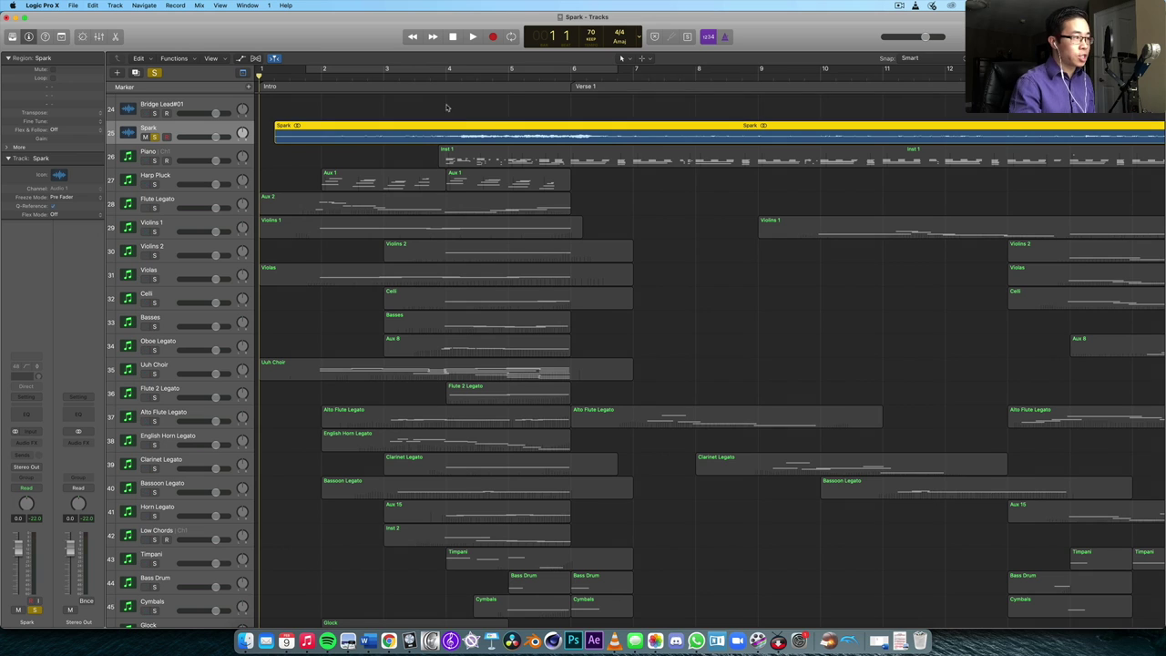
{"action": "left_click", "coordinate": [282, 76]}
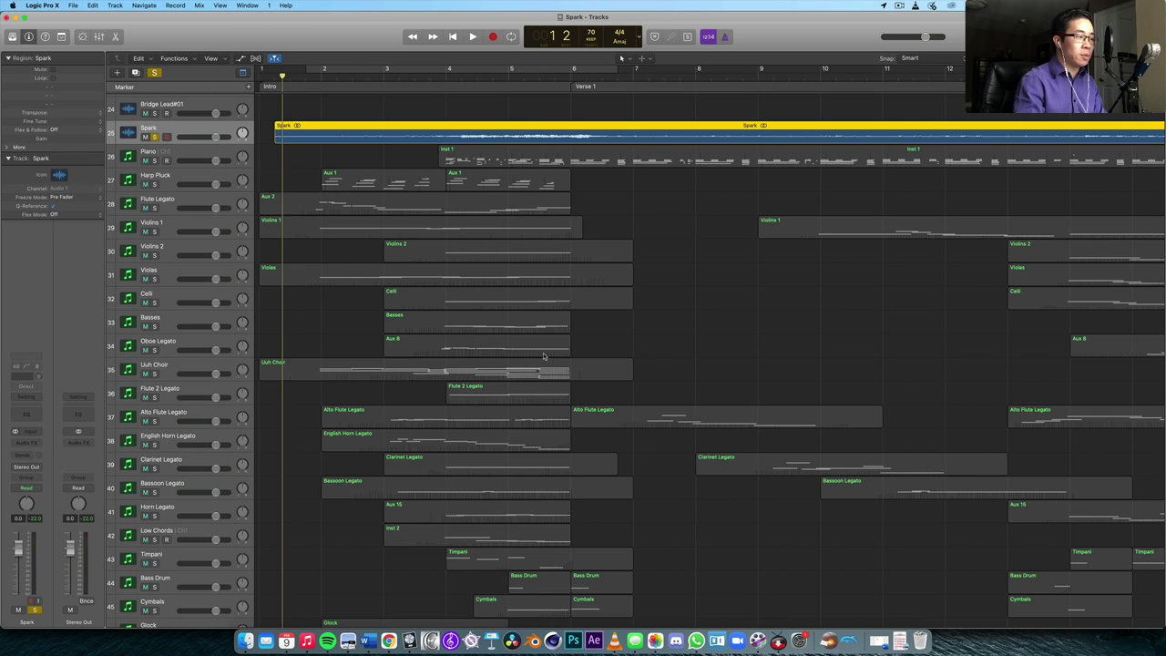
{"action": "key", "text": "space"}
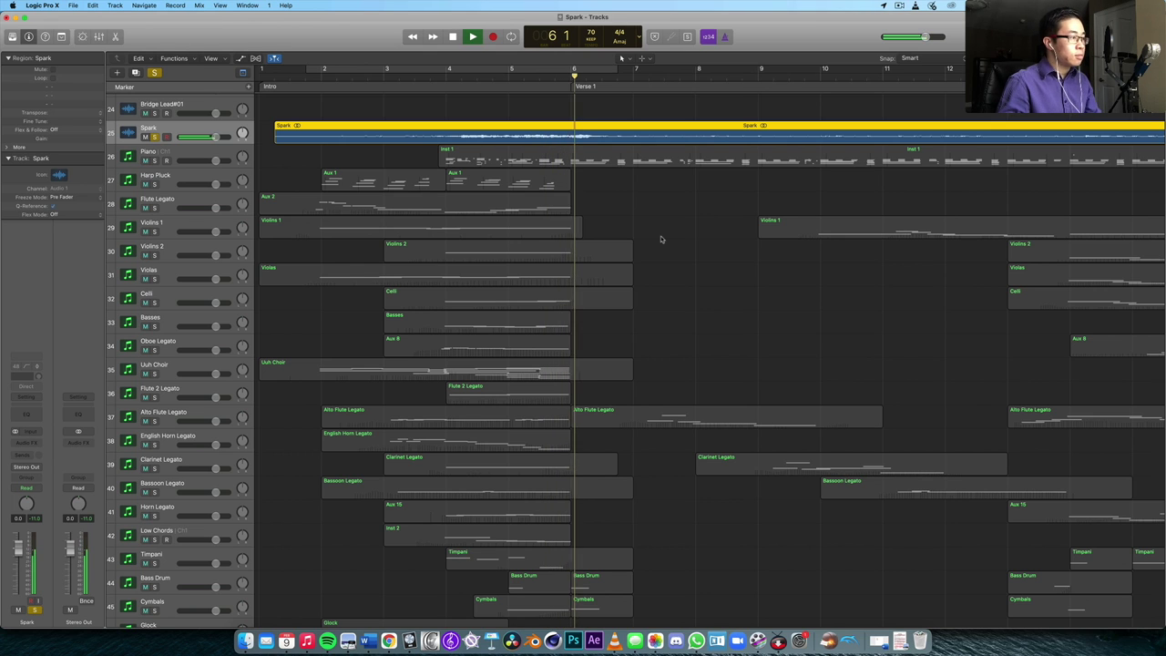
Stop playback, replay the intro from bar 2, and stop near bar 6 beat 3
{"action": "key", "text": "space"}
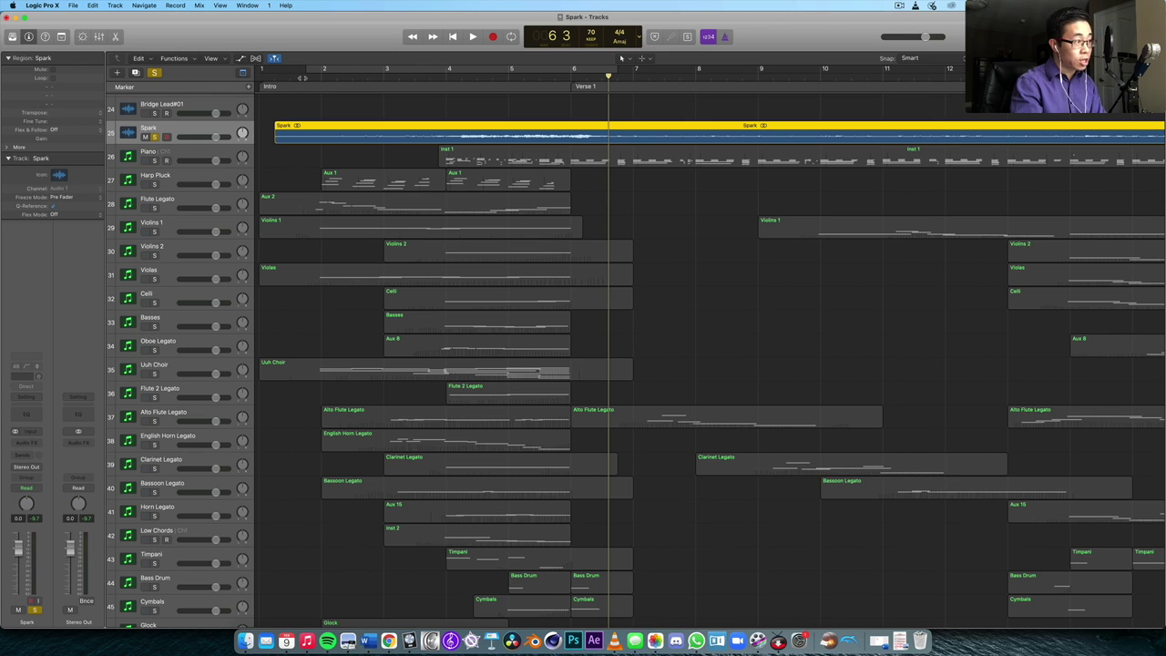
{"action": "key", "text": "space"}
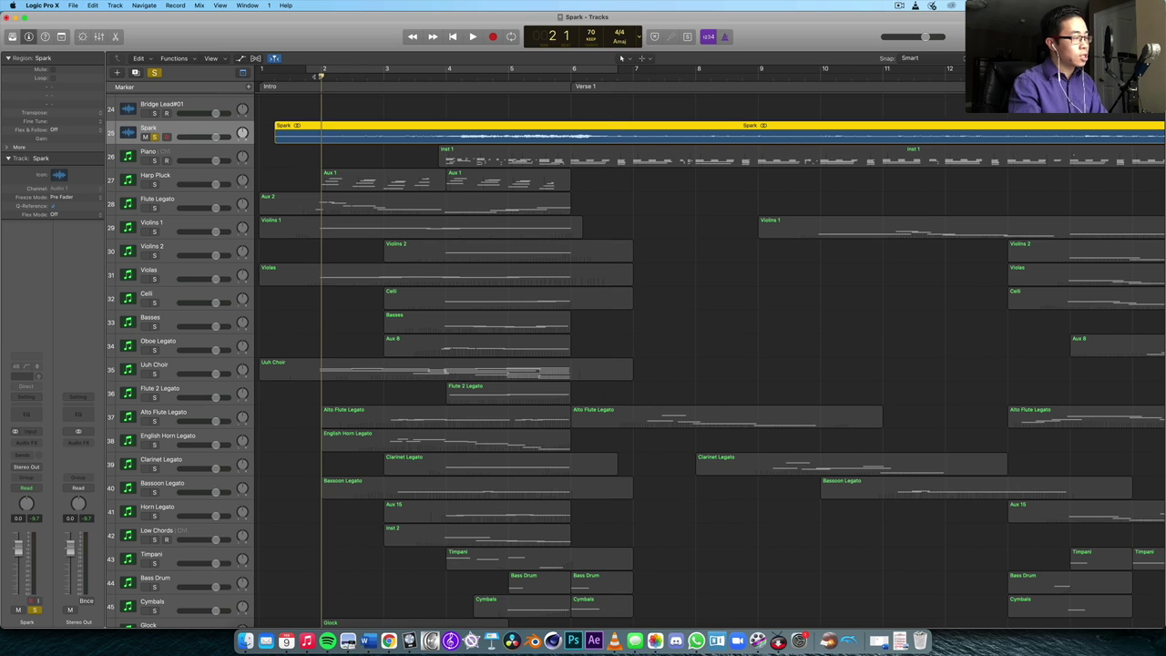
{"action": "key", "text": "space"}
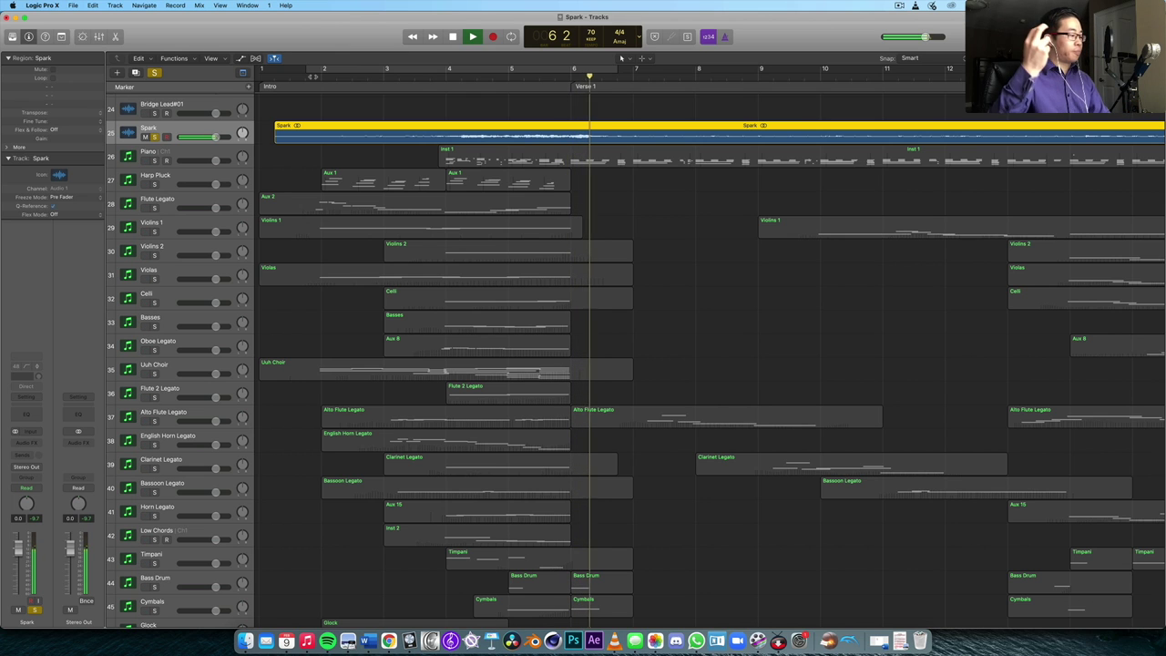
{"action": "key", "text": "space"}
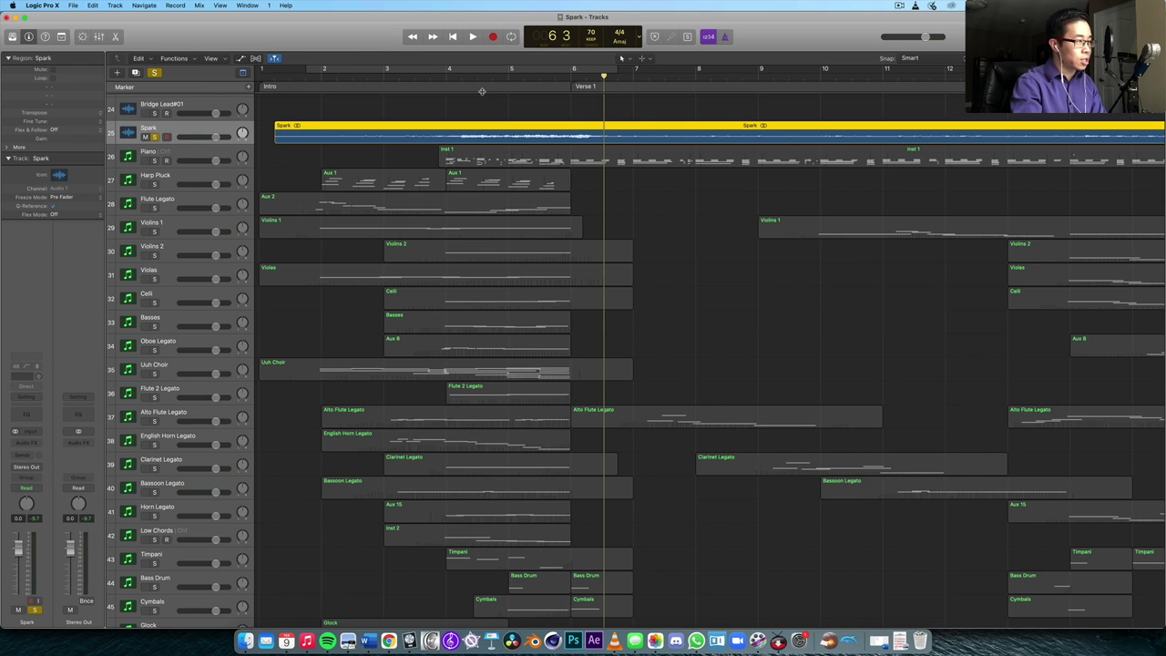
Solo the Piano and play from about bar 3.7, then clear its solo
{"action": "left_click", "coordinate": [430, 80]}
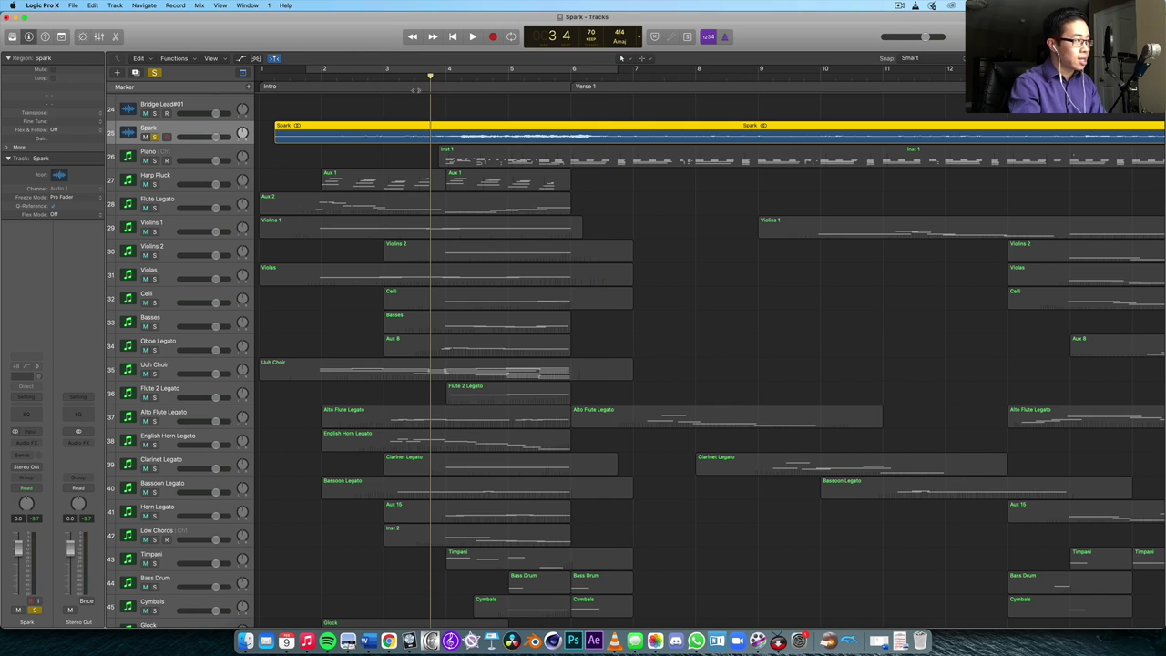
{"action": "left_click", "coordinate": [154, 160]}
{"action": "key", "text": "space"}
{"action": "left_click", "coordinate": [154, 137]}
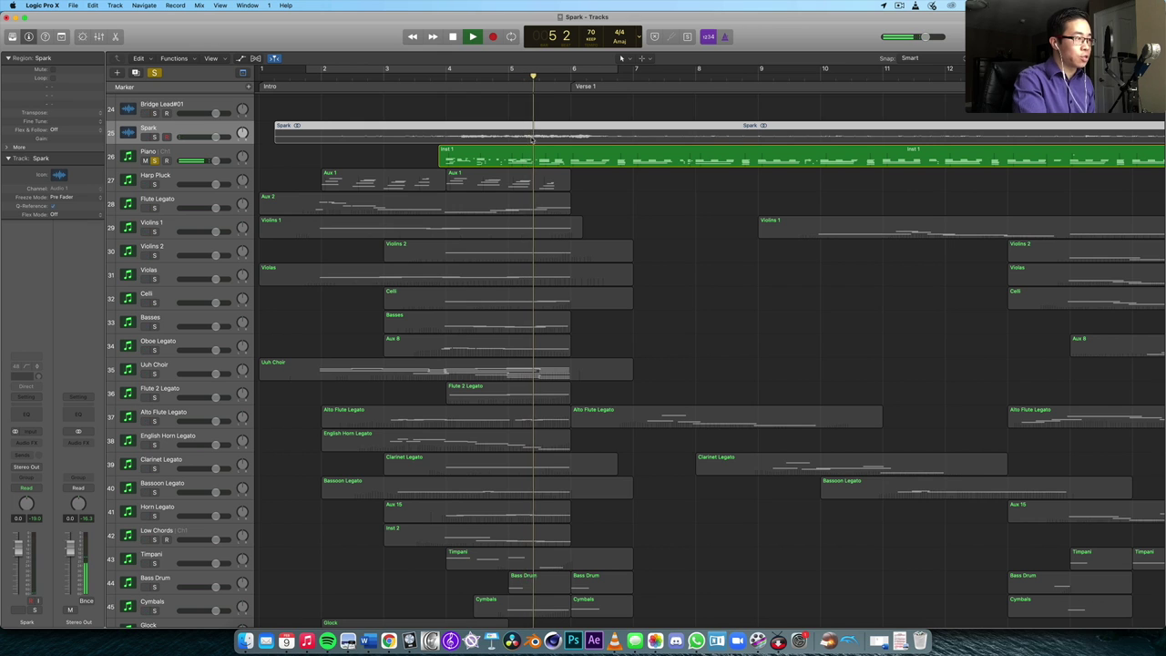
{"action": "left_click", "coordinate": [153, 160]}
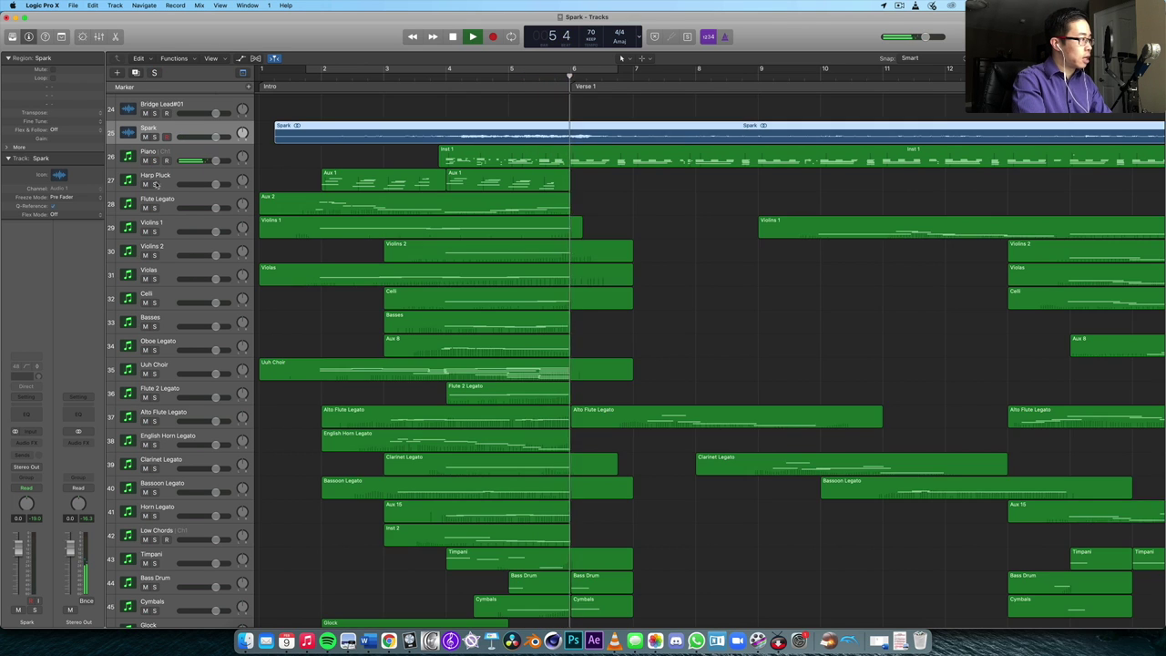
Solo Harp Pluck and replay from about bar 3.7, then stop and unsolo it
{"action": "left_click", "coordinate": [154, 184]}
{"action": "left_click", "coordinate": [429, 70]}
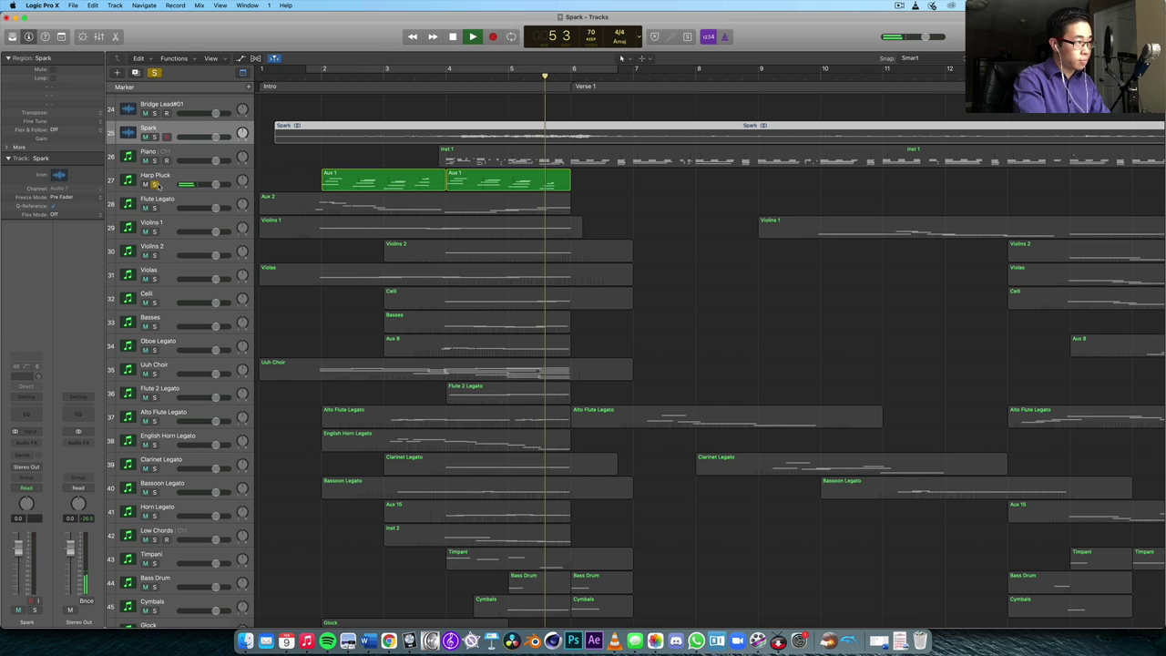
{"action": "key", "text": "space"}
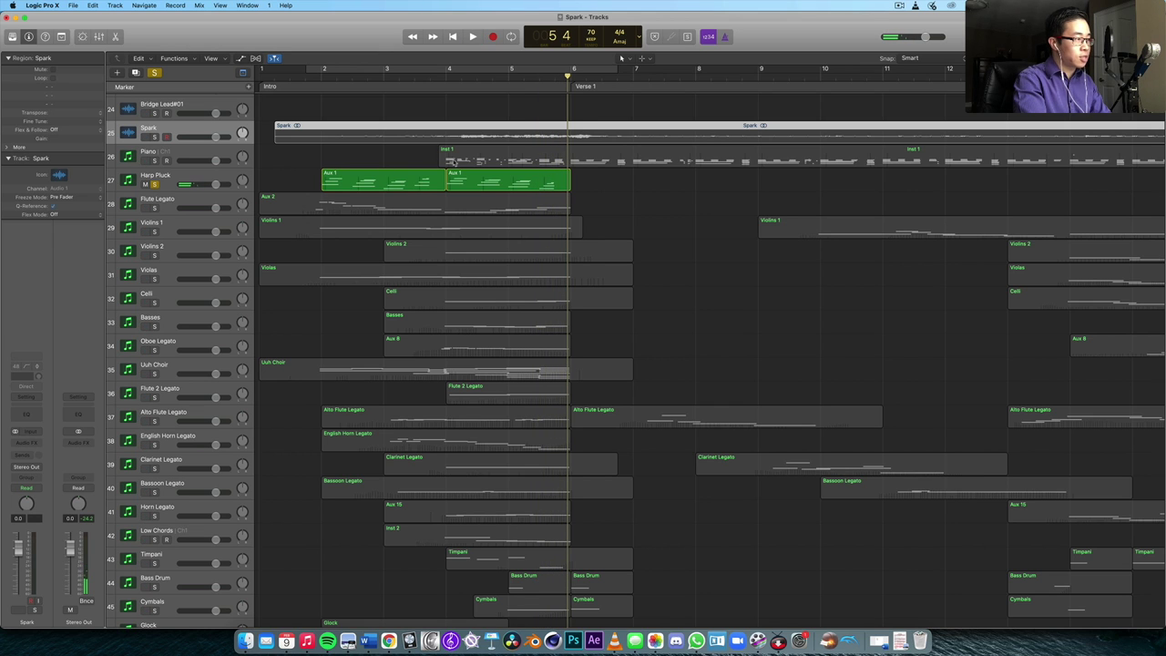
{"action": "left_click", "coordinate": [155, 184]}
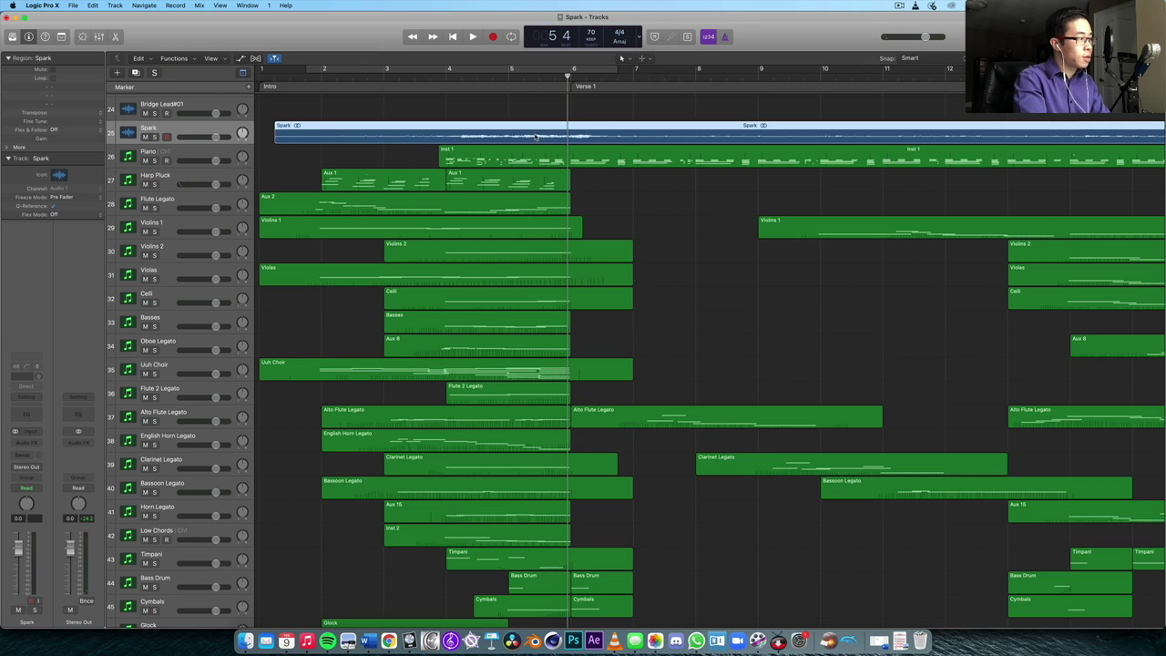
Solo Flute Legato and play from about bar 1.7
{"action": "left_click", "coordinate": [306, 71]}
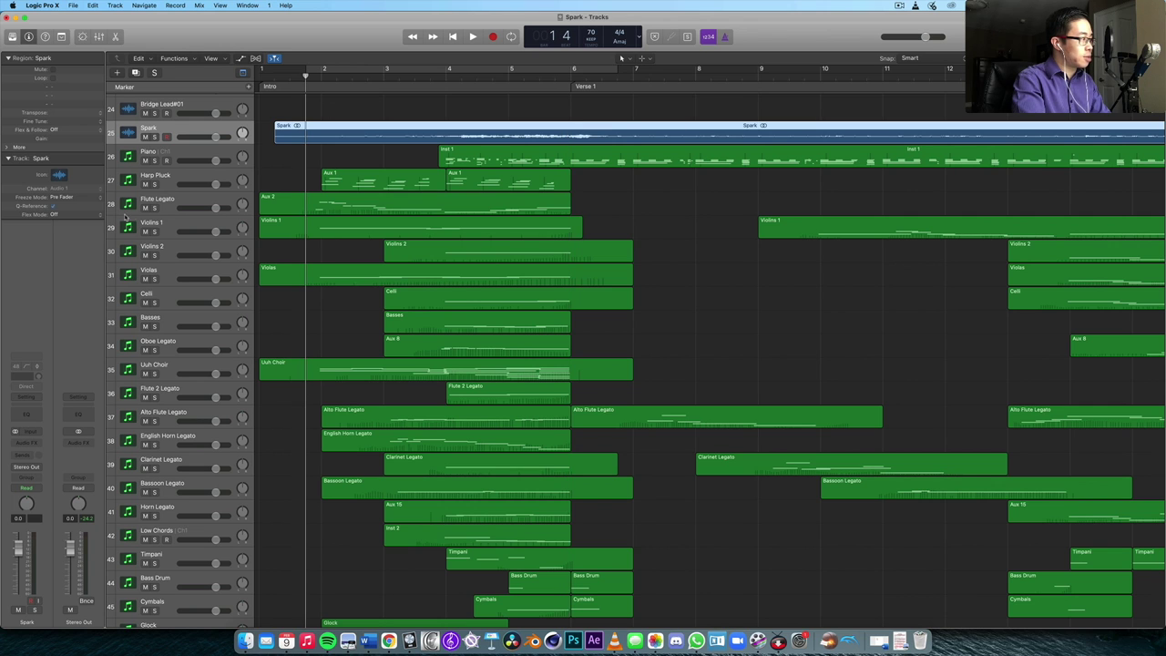
{"action": "left_click", "coordinate": [153, 208]}
{"action": "key", "text": "space"}
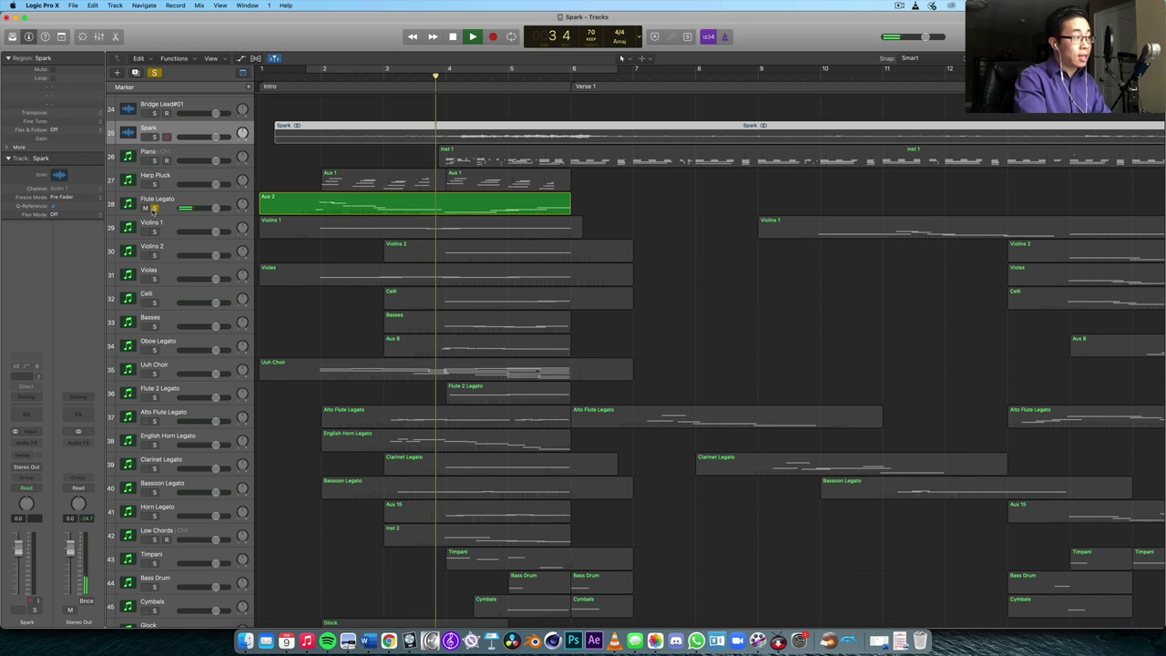
Add Oboe Legato to the Flute Legato solo and play both until Verse 1 at bar 6
{"action": "left_click", "coordinate": [153, 350]}
{"action": "key", "text": "space"}
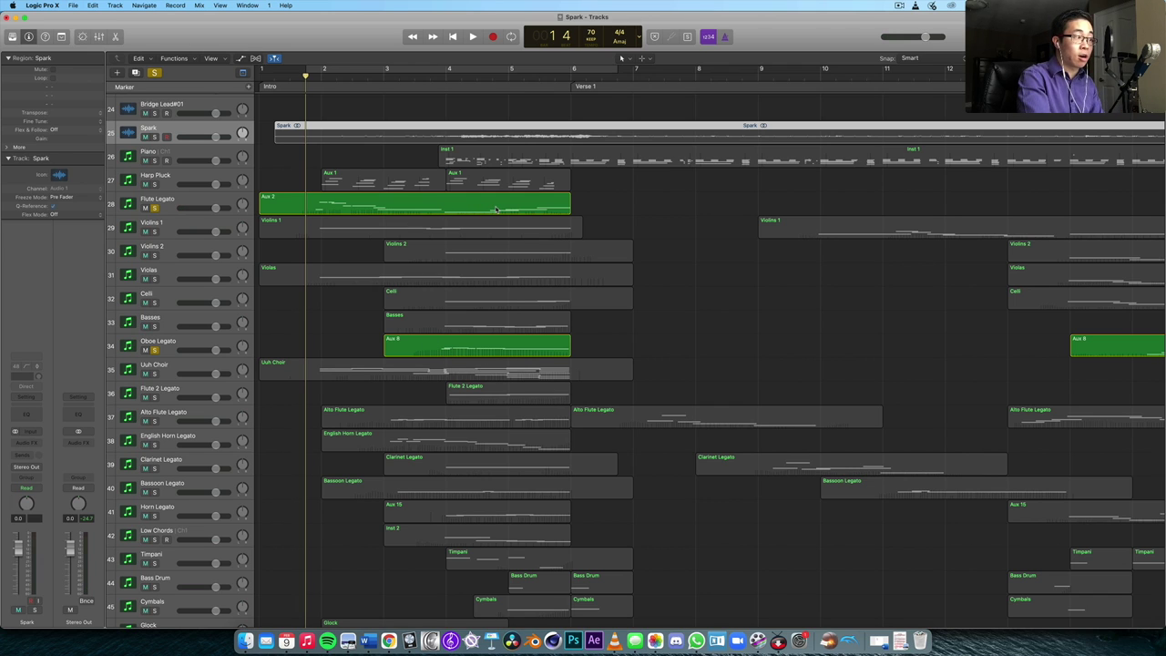
{"action": "key", "text": "space"}
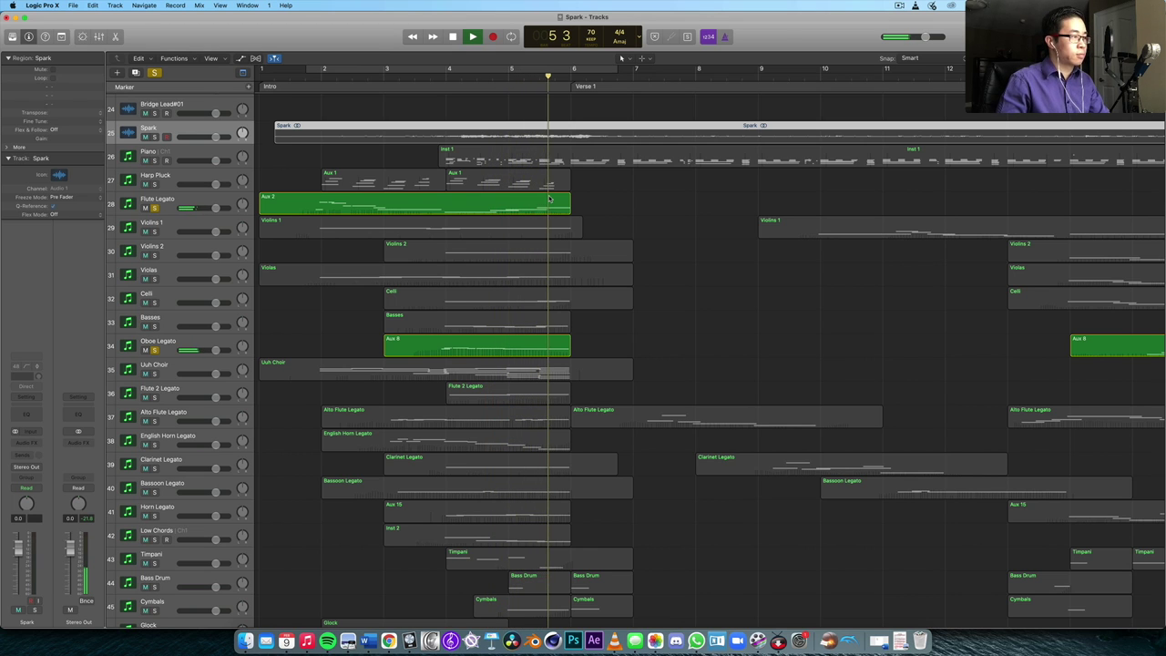
{"action": "key", "text": "space"}
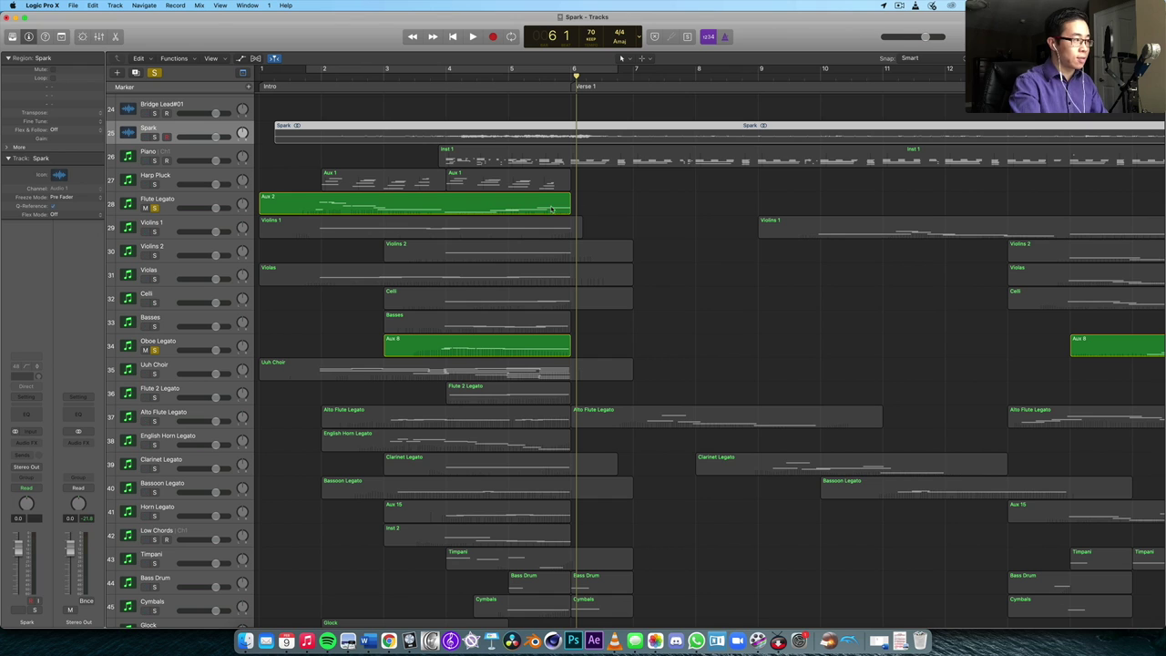
Solo the string tracks from Violins 1 to Basses and play the arrangement
{"action": "left_click", "coordinate": [177, 229]}
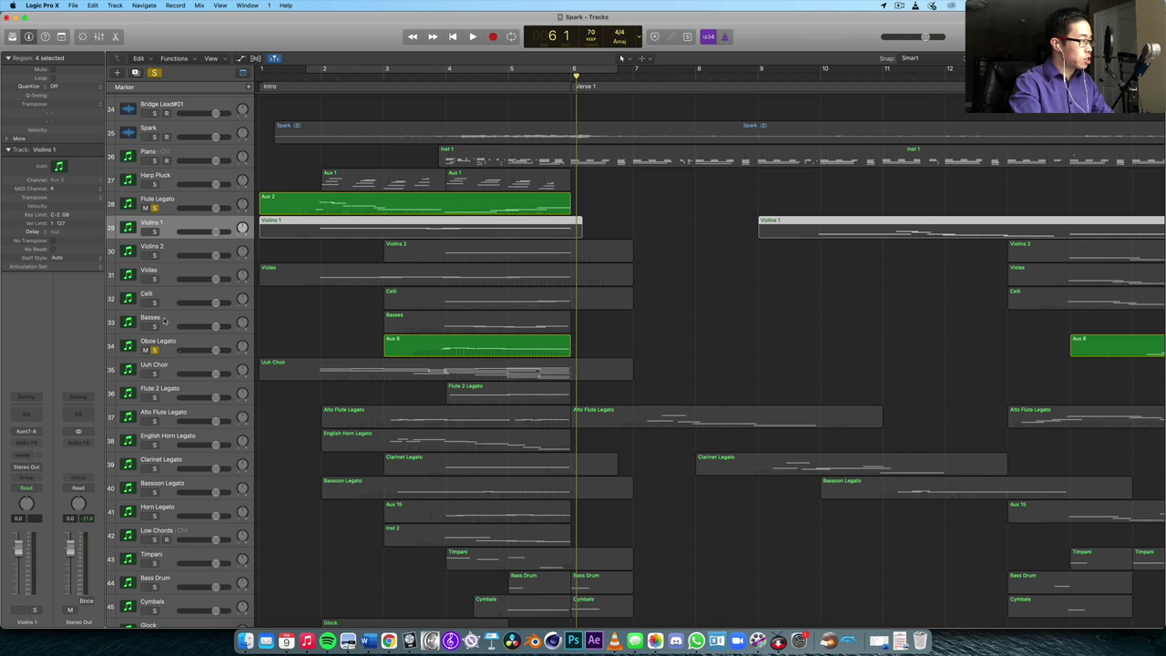
{"action": "left_click", "coordinate": [167, 319], "text": "shift"}
{"action": "key", "text": "Return"}
{"action": "left_click", "coordinate": [683, 210]}
{"action": "key", "text": "space"}
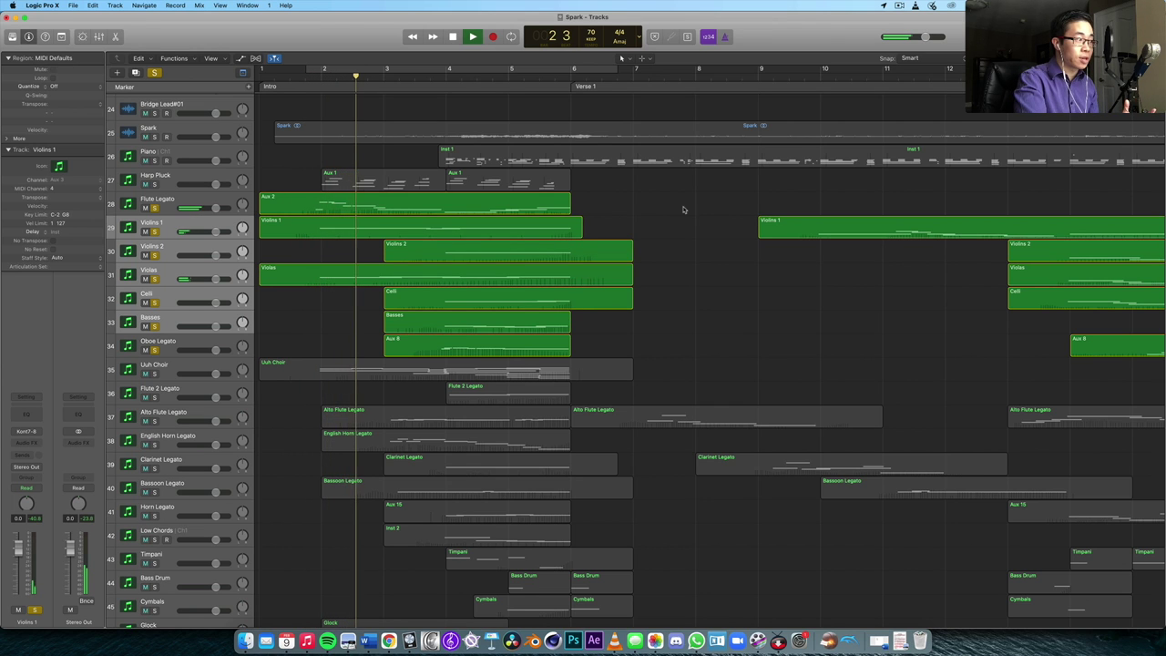
Add Harp Pluck and Uuh Choir to the solo and replay from the intro start
{"action": "left_click", "coordinate": [154, 184]}
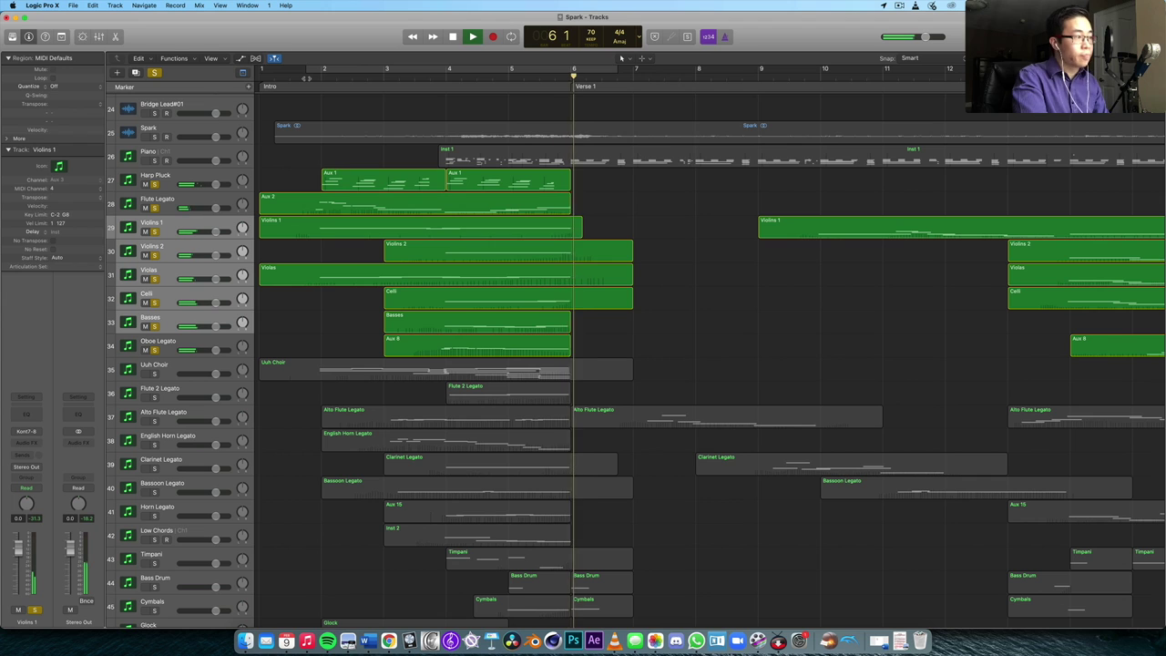
{"action": "left_click", "coordinate": [305, 75]}
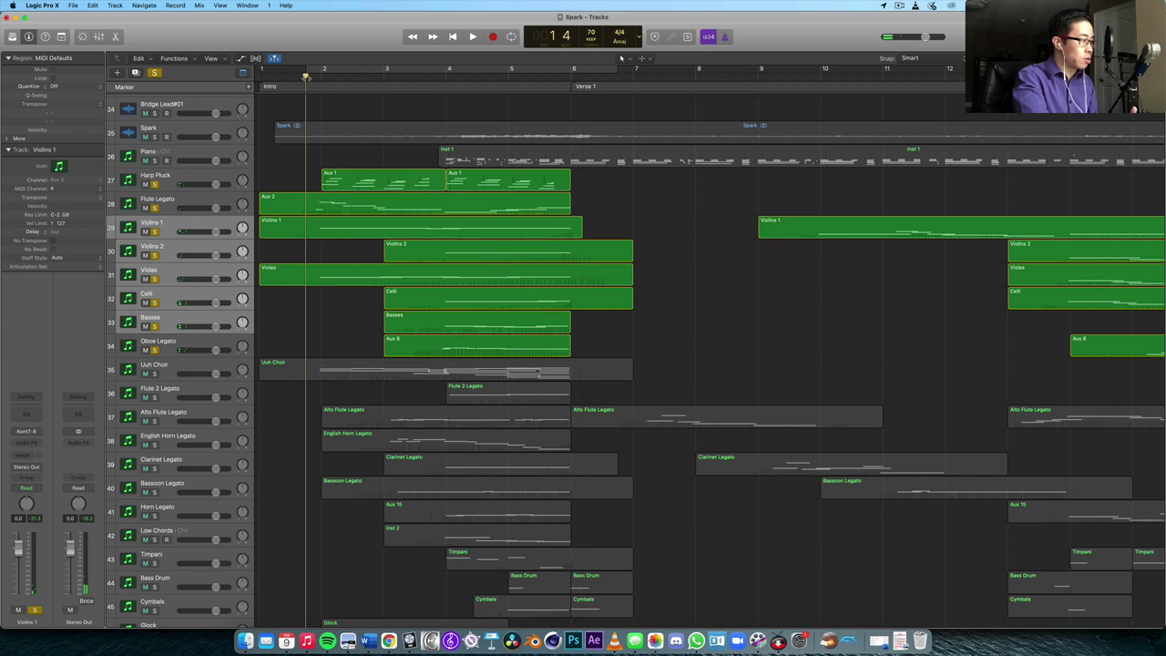
{"action": "left_click", "coordinate": [154, 374]}
{"action": "key", "text": "space"}
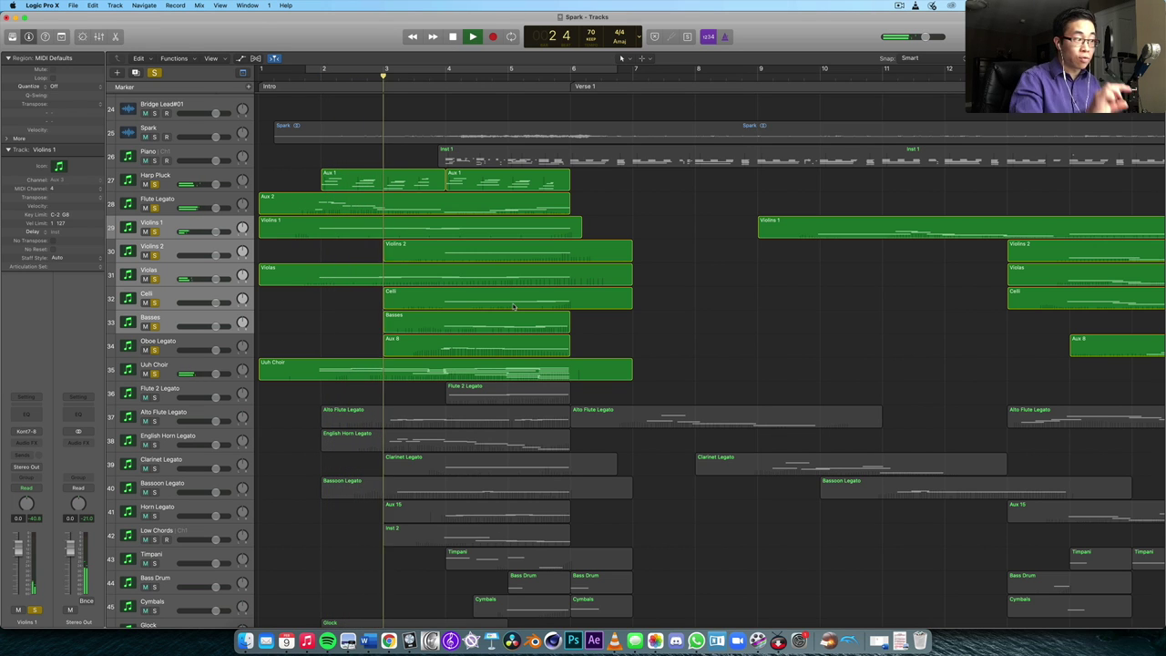
{"action": "scroll", "coordinate": [533, 364], "scroll_direction": "up", "scroll_amount": 3}
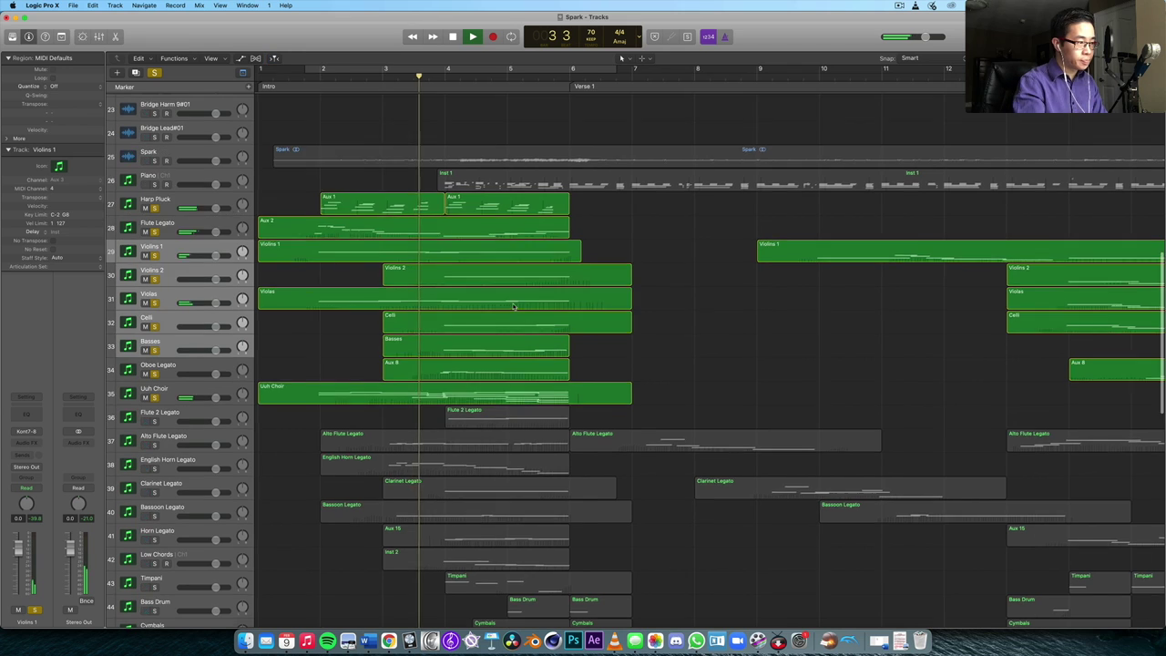
Open the Uuh Choir region's notes, stop playback, and close the note editor
{"action": "left_click", "coordinate": [551, 429]}
{"action": "double_click", "coordinate": [552, 429]}
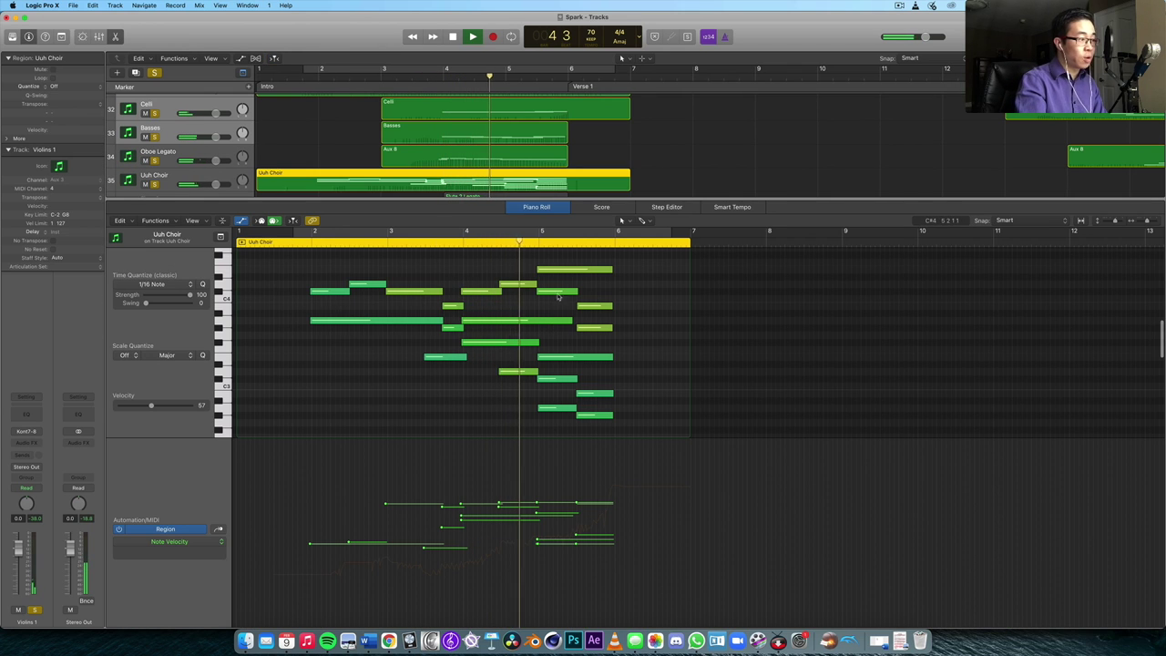
{"action": "scroll", "coordinate": [580, 398], "scroll_direction": "up", "scroll_amount": 1}
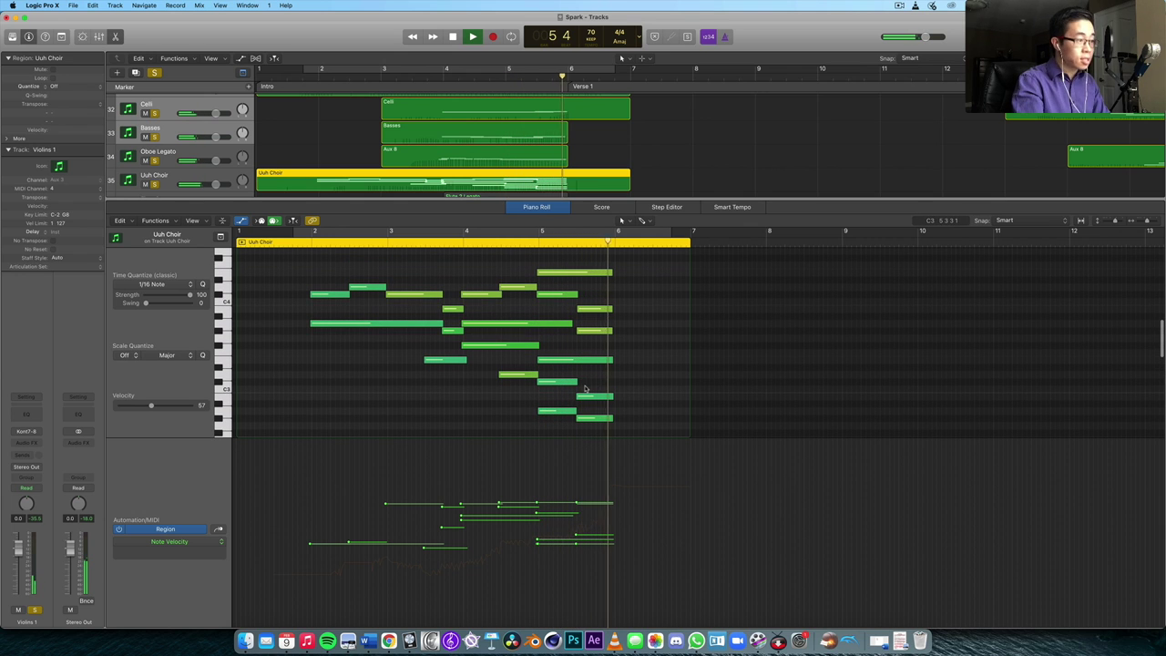
{"action": "key", "text": "space"}
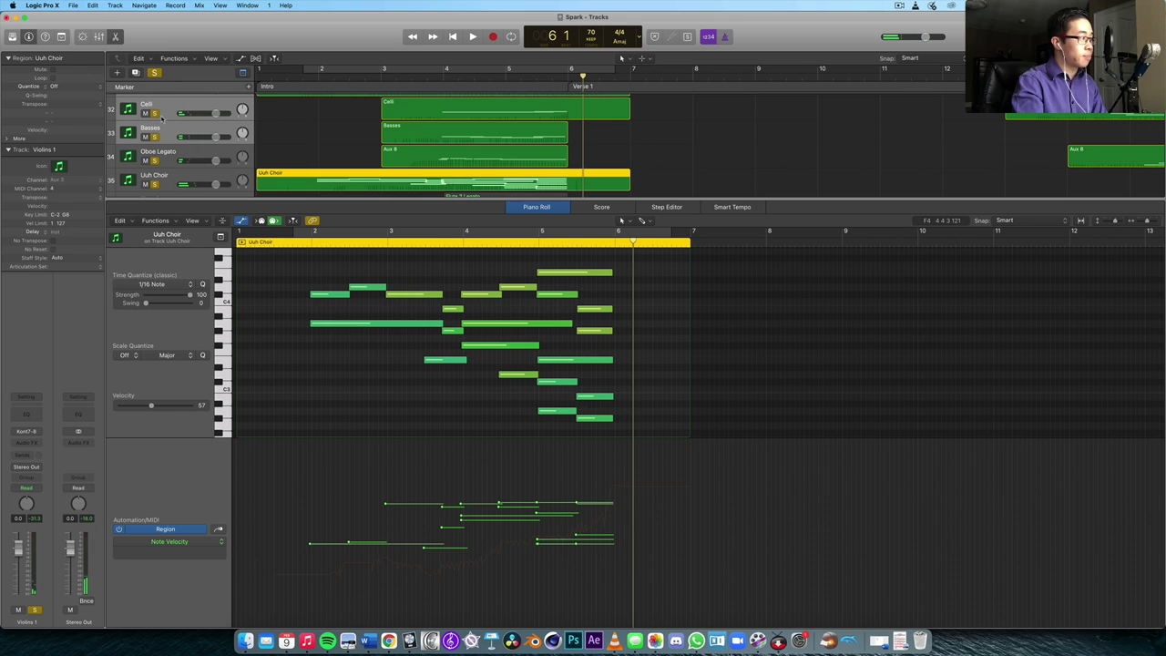
{"action": "left_click", "coordinate": [115, 37]}
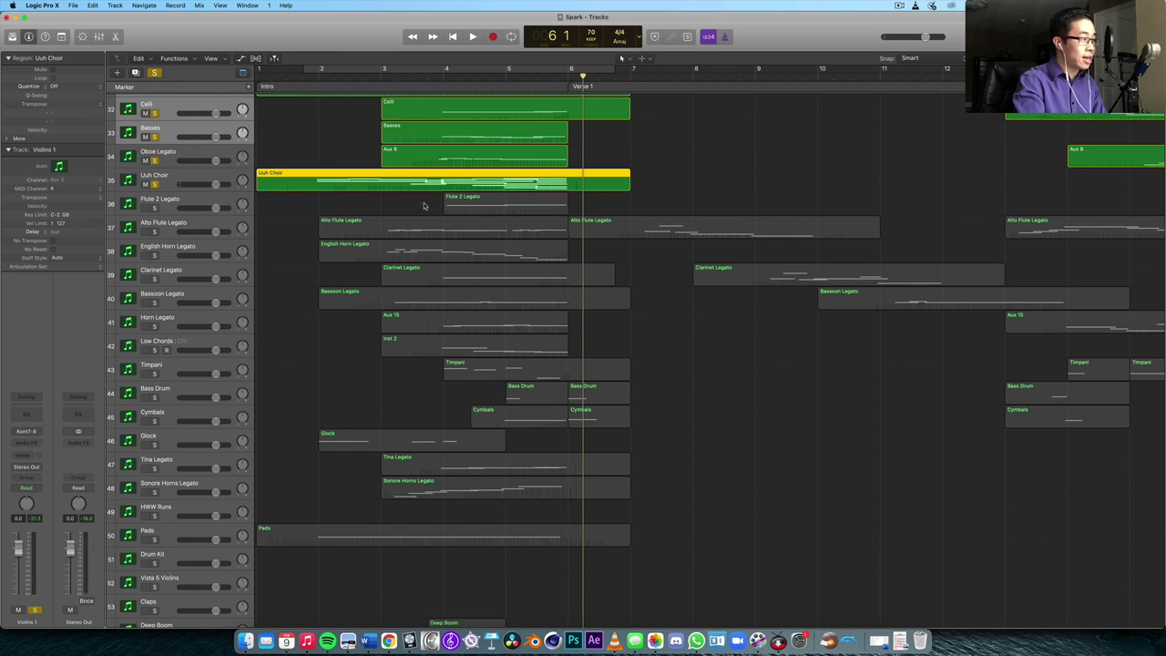
Solo the woodwinds from Flute 2 Legato to Bassoon Legato and play them
{"action": "left_click", "coordinate": [169, 213]}
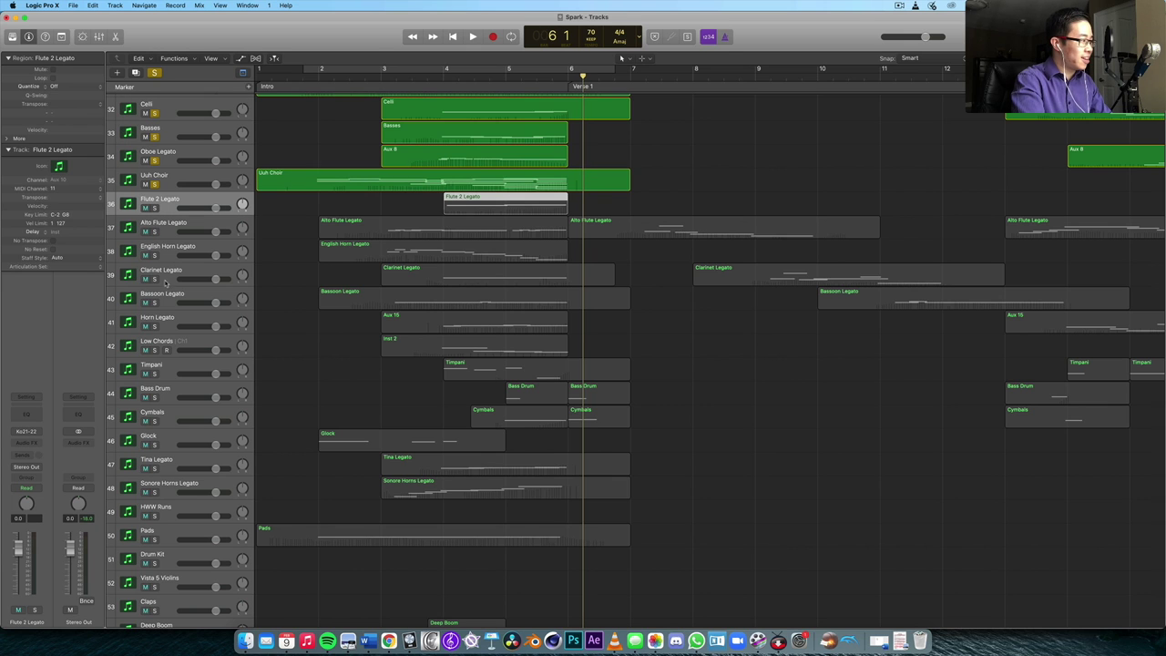
{"action": "left_click", "coordinate": [162, 296], "text": "shift"}
{"action": "key", "text": "space"}
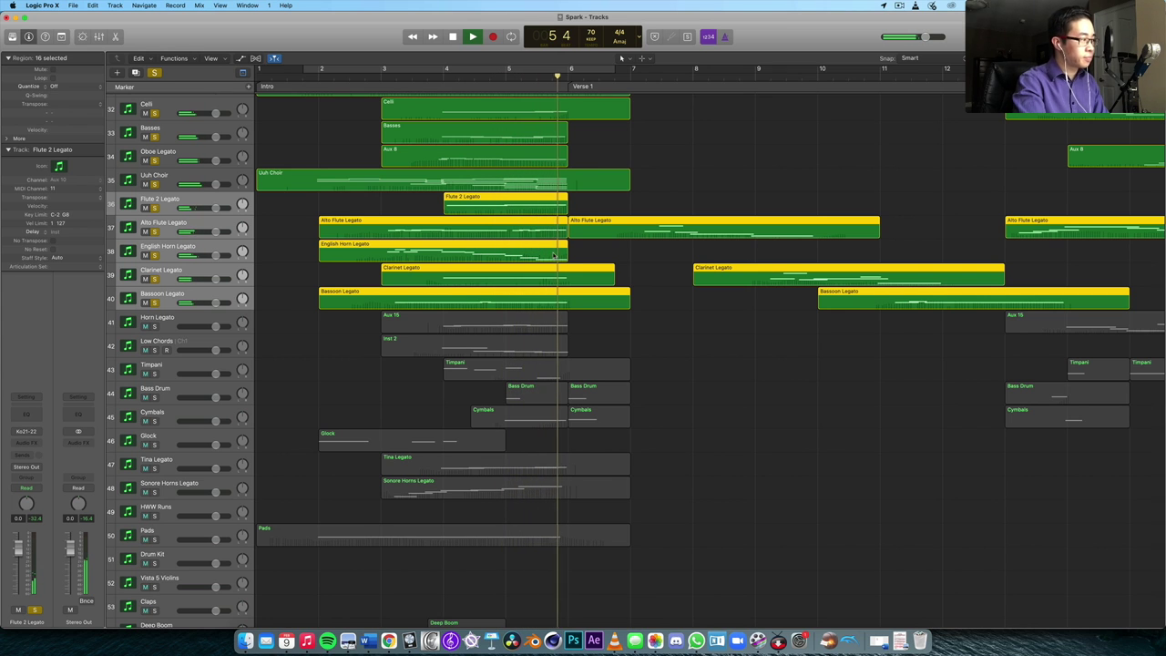
{"action": "key", "text": "space"}
Solo Horn Legato, play from around bar 3, and open its notes in the Piano Roll
{"action": "key", "text": "ctrl+Return"}
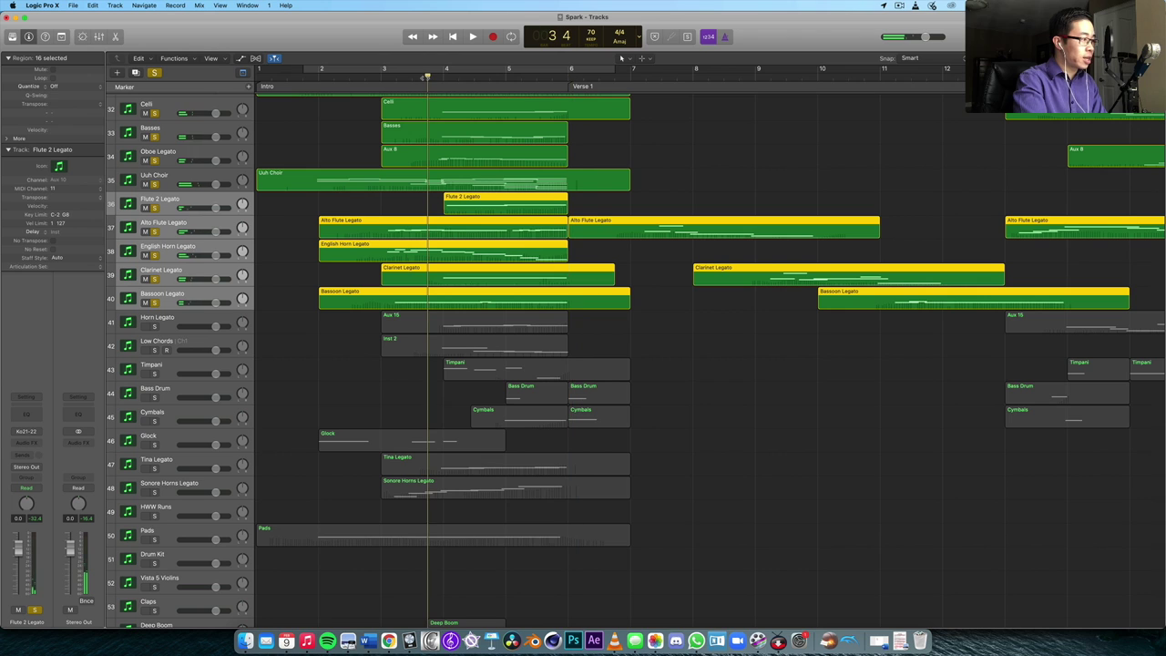
{"action": "left_click", "coordinate": [155, 326]}
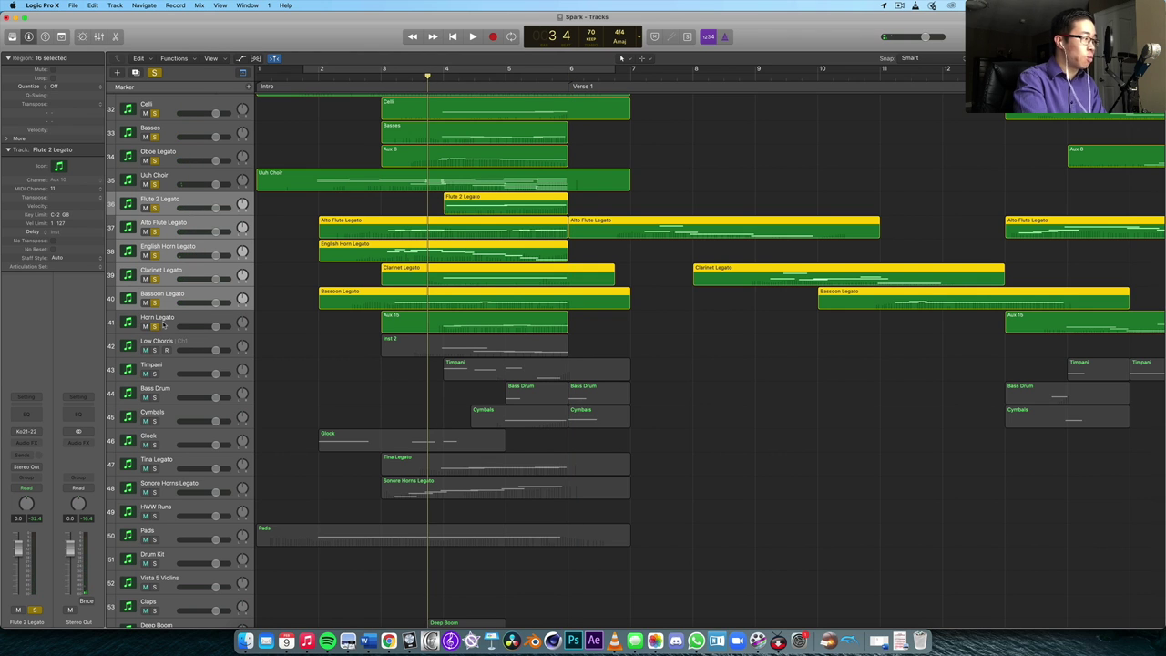
{"action": "left_click", "coordinate": [163, 323]}
{"action": "key", "text": "space"}
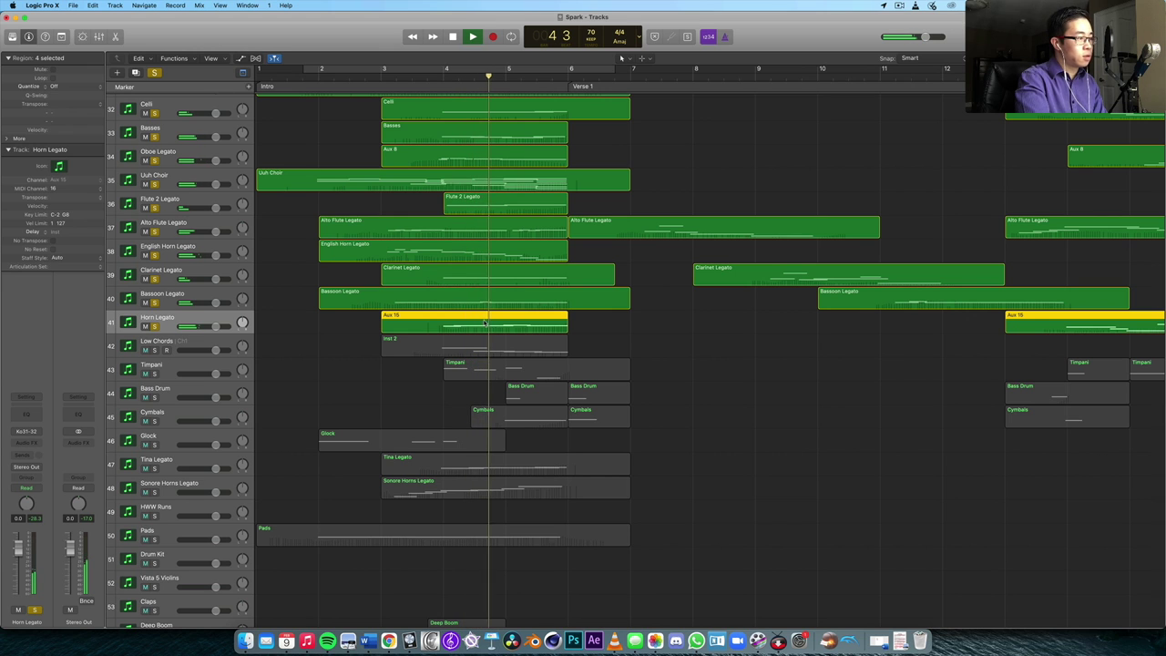
{"action": "key", "text": "p"}
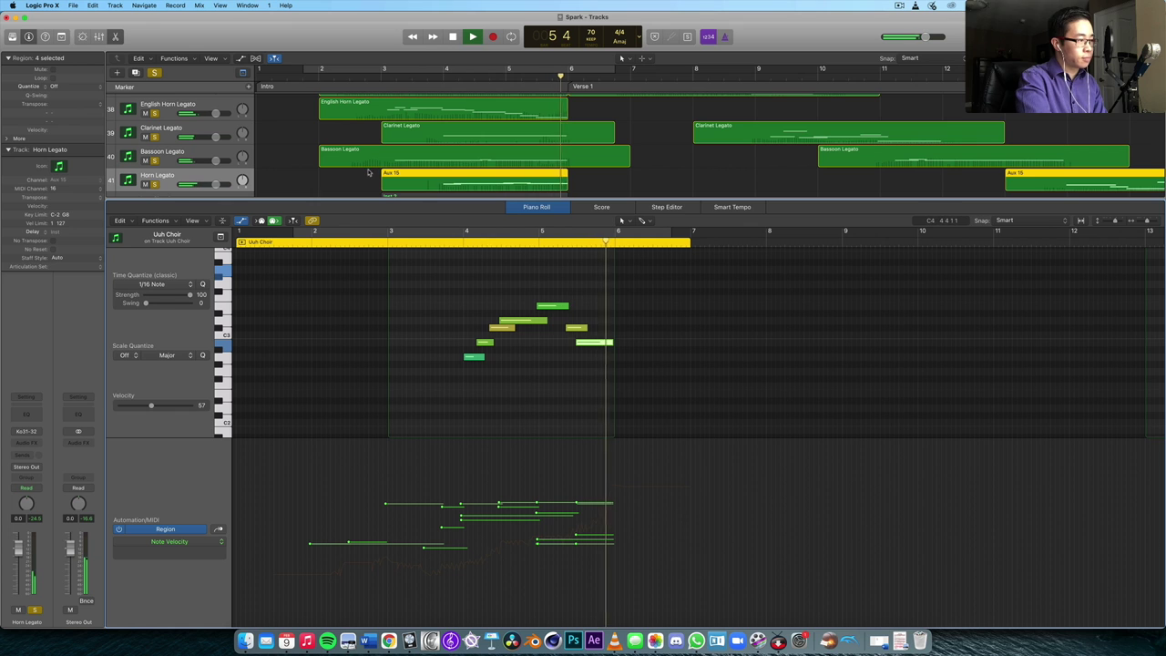
Stop playback at bar 6 beat 1 and close the Piano Roll
{"action": "key", "text": "space"}
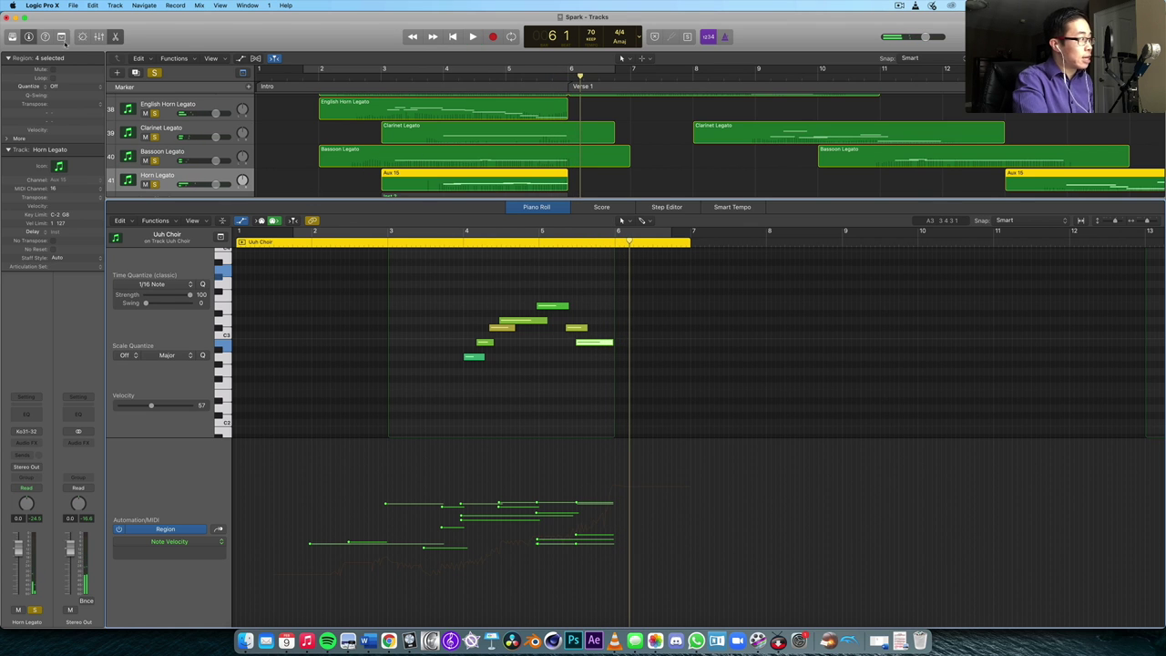
{"action": "left_click", "coordinate": [115, 36]}
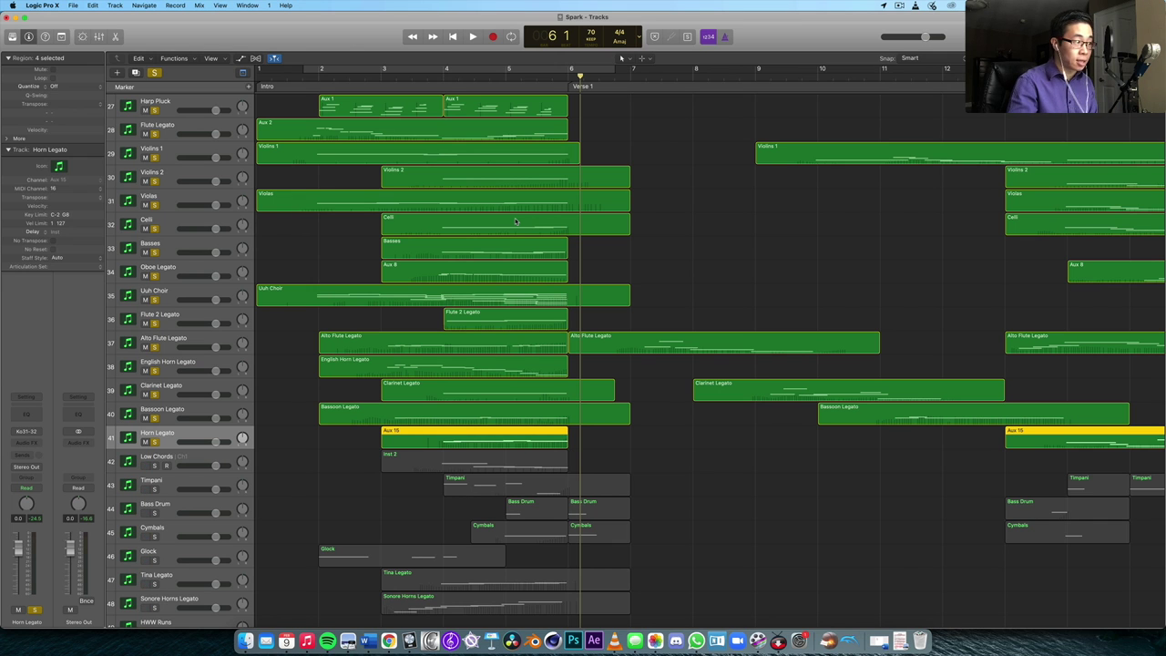
Scroll down the track list and move the playhead back near the intro start
{"action": "scroll", "coordinate": [521, 233], "scroll_direction": "down", "scroll_amount": 5}
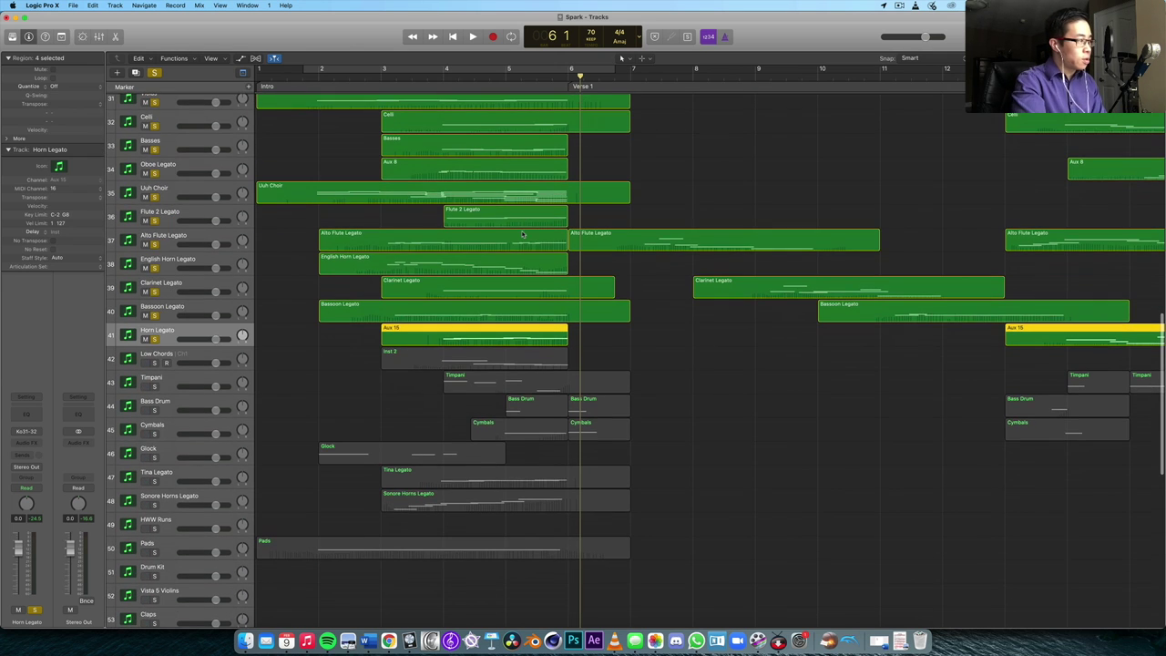
{"action": "scroll", "coordinate": [453, 296], "scroll_direction": "down", "scroll_amount": 3}
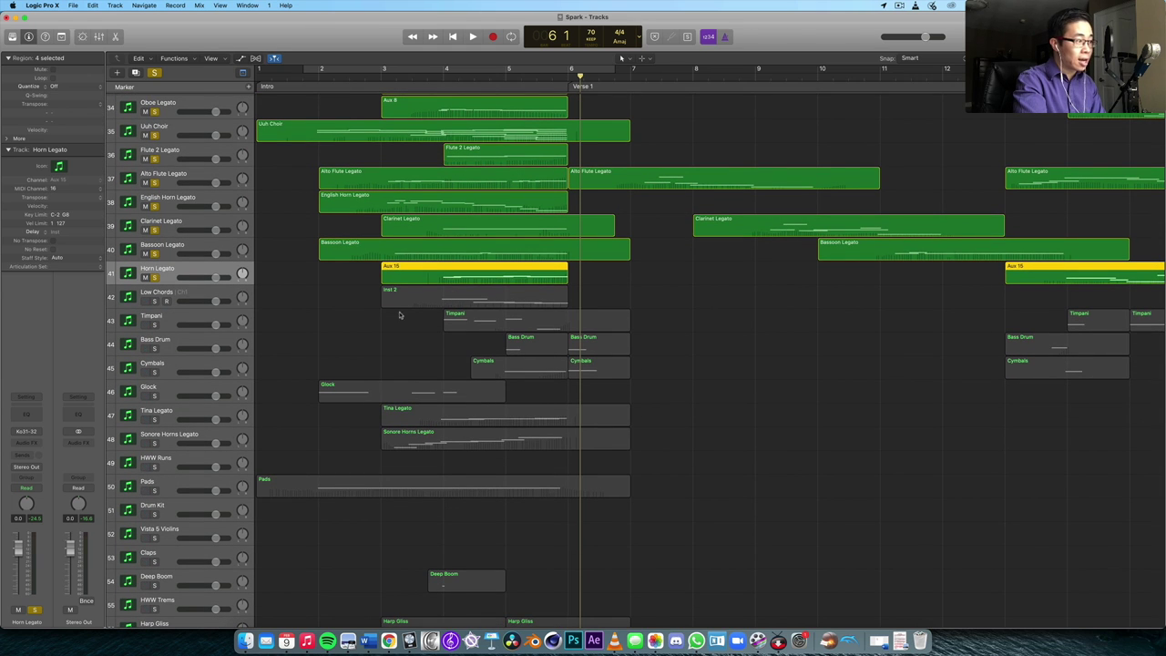
{"action": "scroll", "coordinate": [453, 313], "scroll_direction": "down", "scroll_amount": 2}
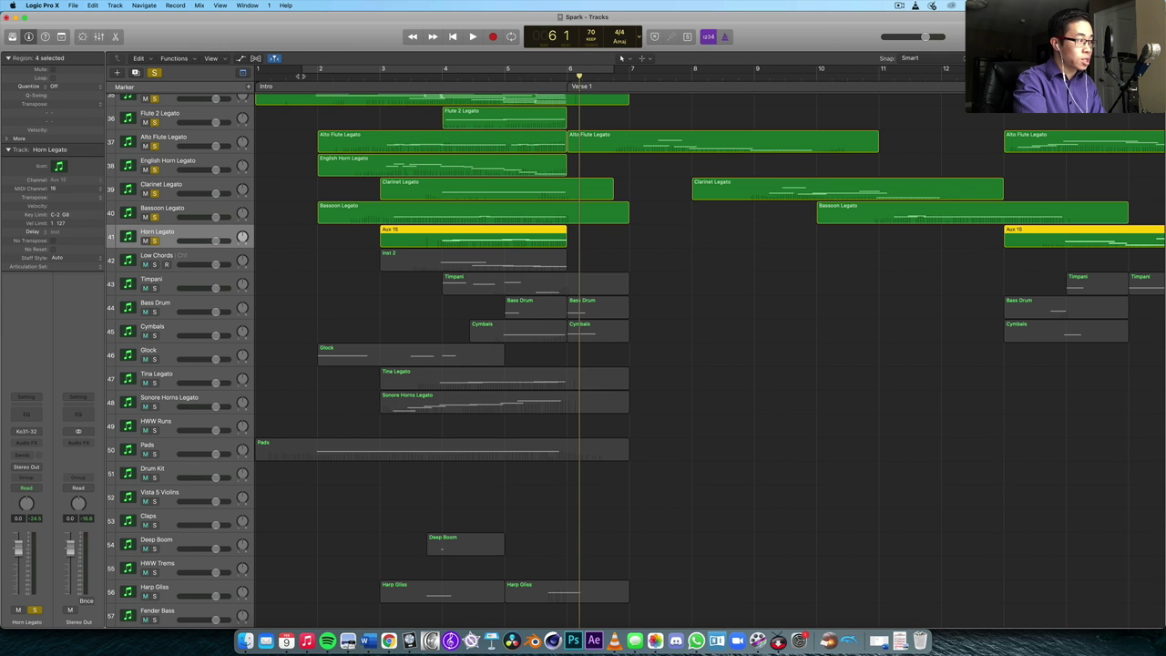
{"action": "left_click", "coordinate": [301, 71]}
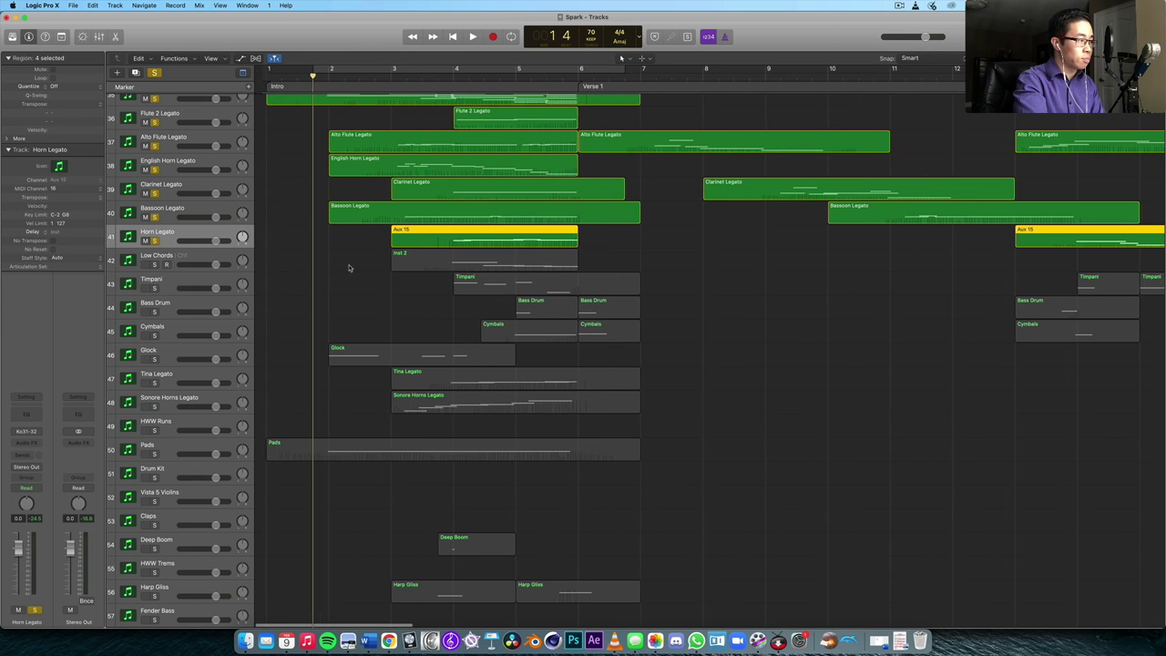
Turn off the horn solo and deselect the regions via the Low Chords track
{"action": "scroll", "coordinate": [348, 267], "scroll_direction": "down", "scroll_amount": 1}
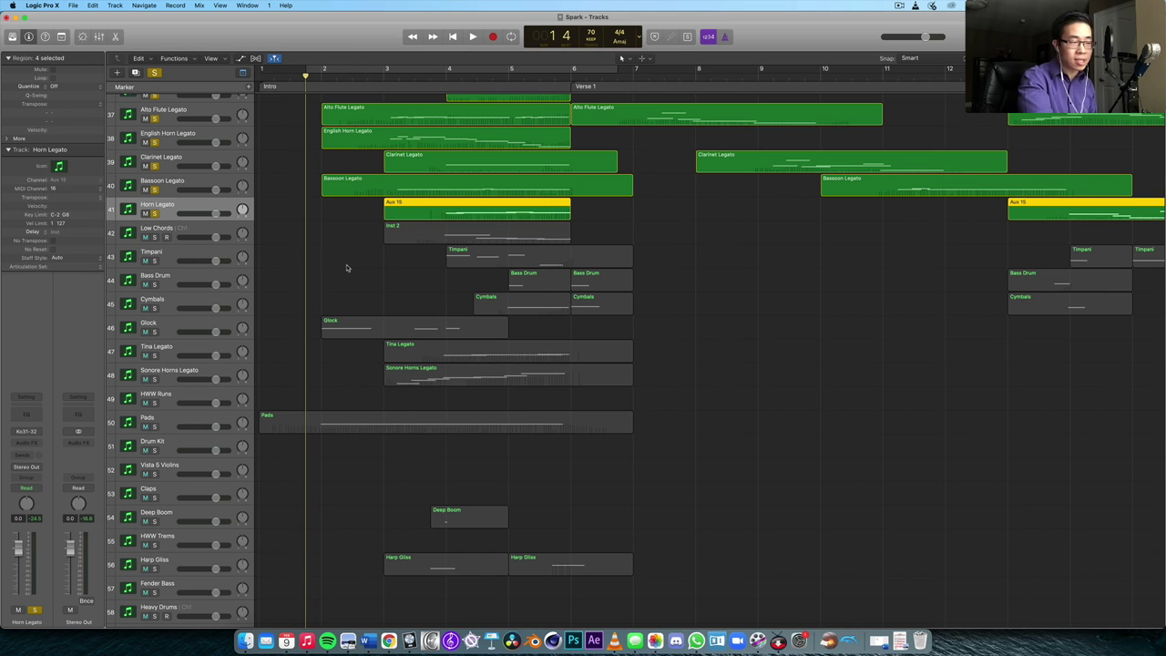
{"action": "mouse_move", "coordinate": [206, 325]}
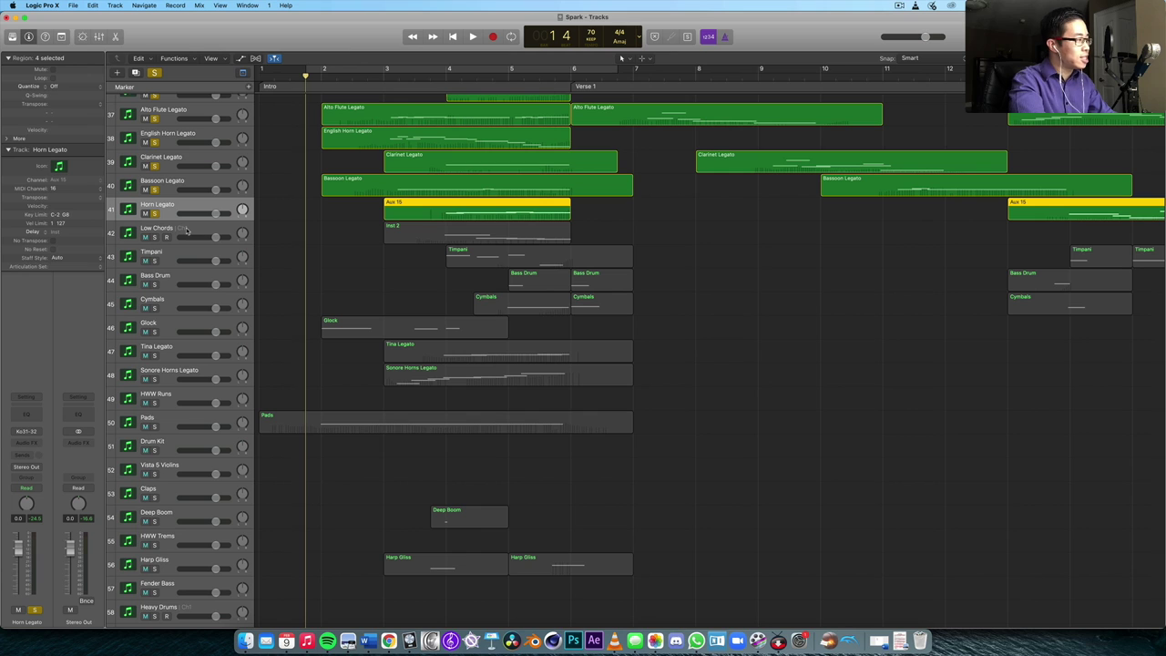
{"action": "left_click", "coordinate": [154, 72]}
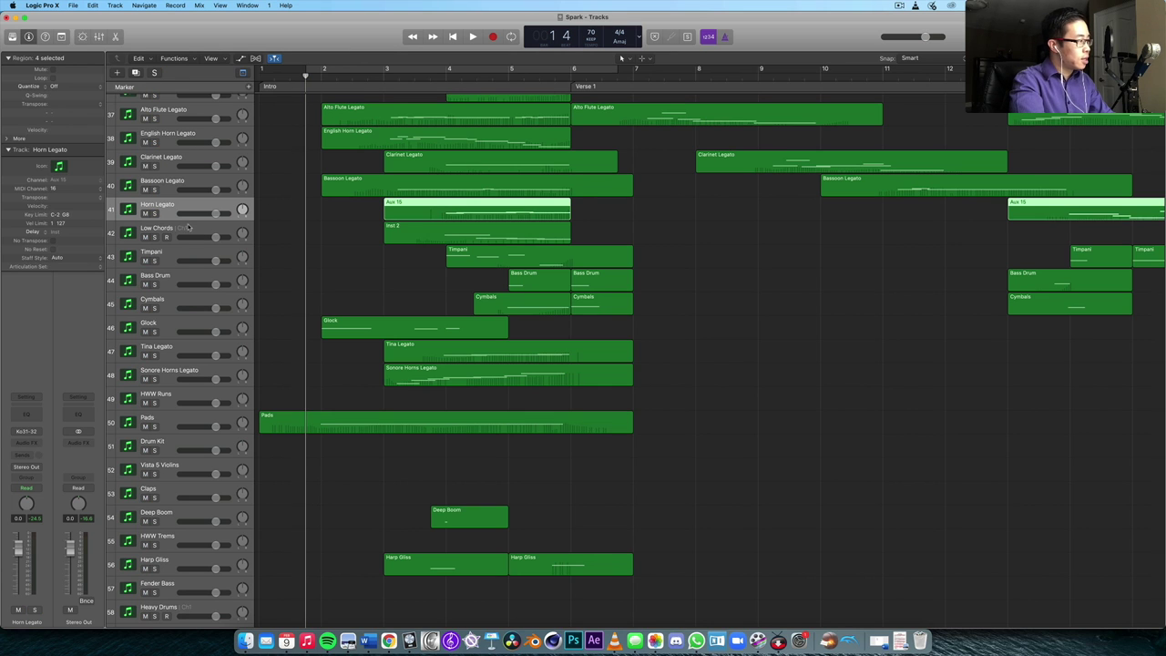
{"action": "left_click", "coordinate": [311, 239]}
{"action": "left_click", "coordinate": [319, 238]}
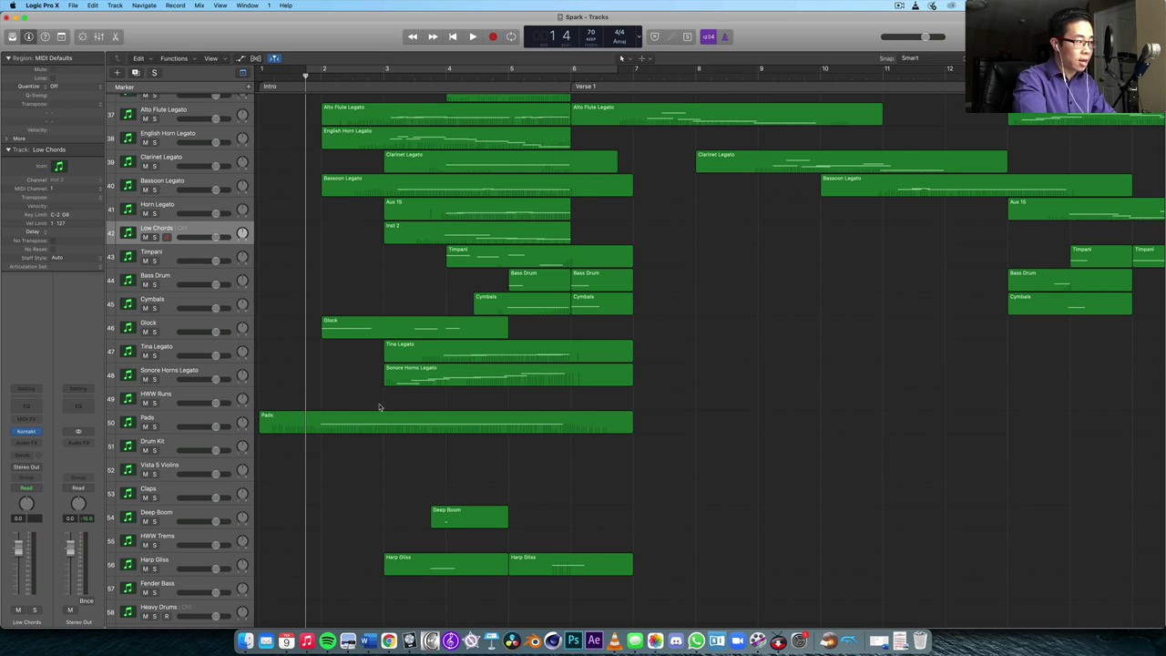
Solo Sonore Horns Legato and Horn Legato and play from bar 3 into Verse 1
{"action": "left_click", "coordinate": [383, 76]}
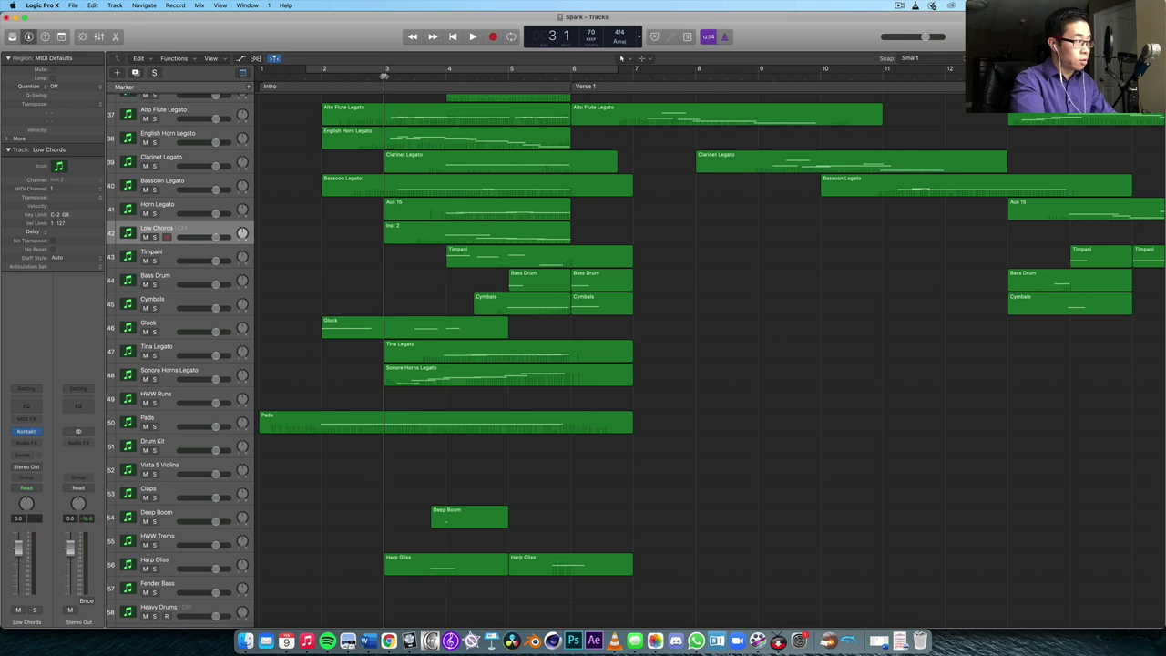
{"action": "left_click", "coordinate": [153, 379]}
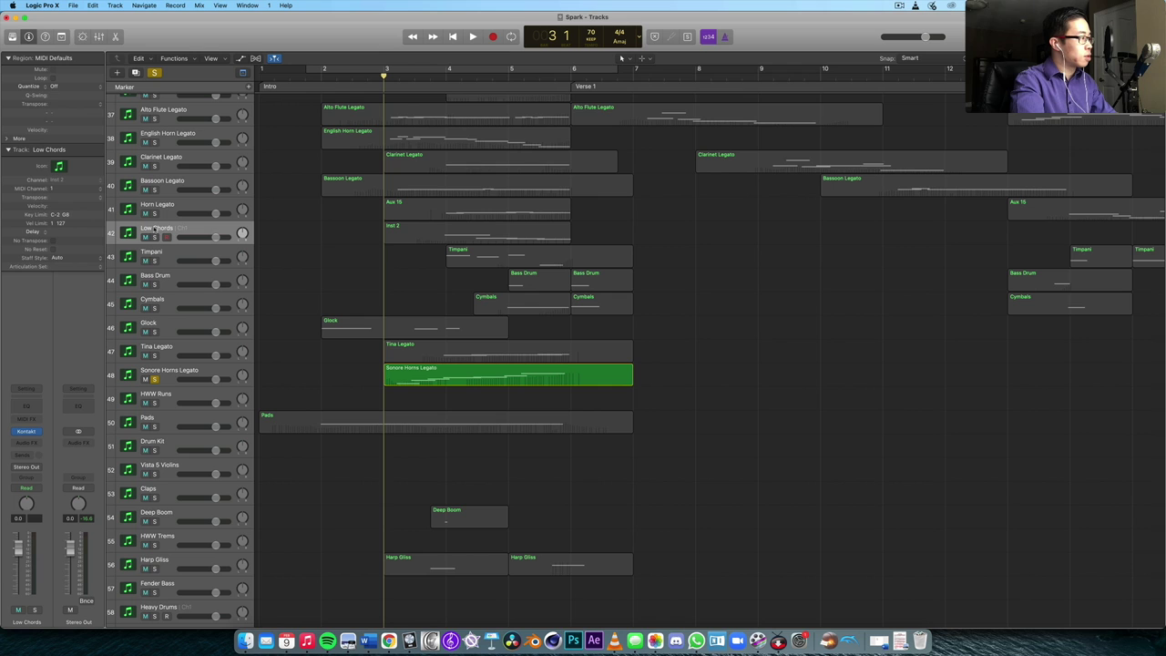
{"action": "left_click", "coordinate": [154, 213]}
{"action": "key", "text": "space"}
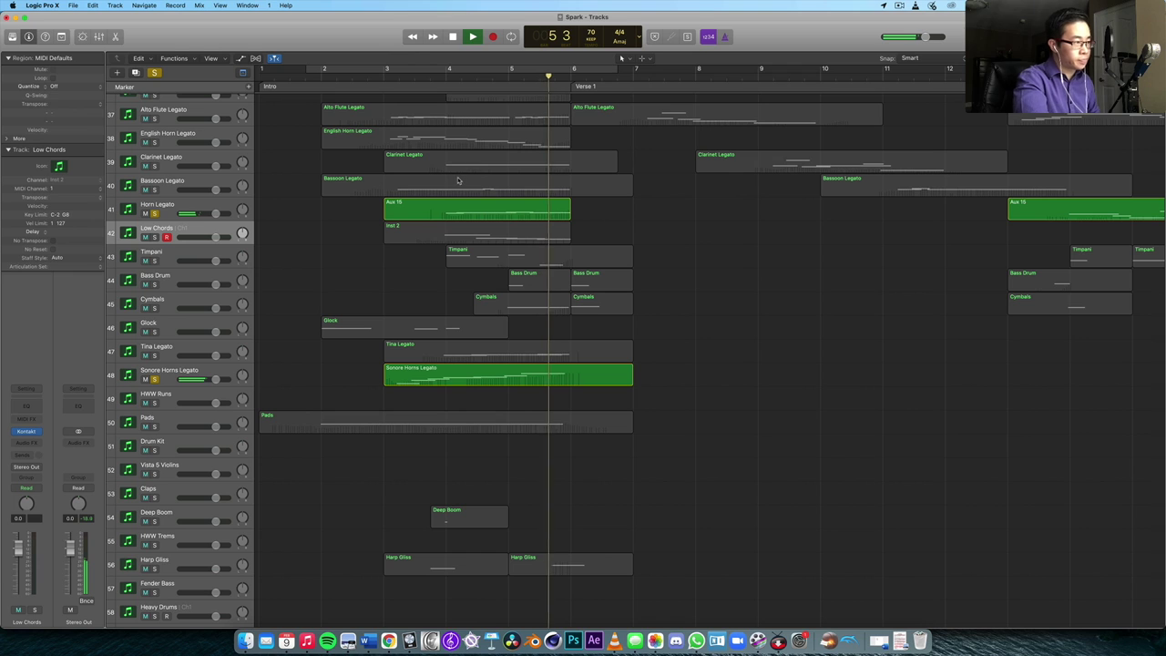
{"action": "key", "text": "space"}
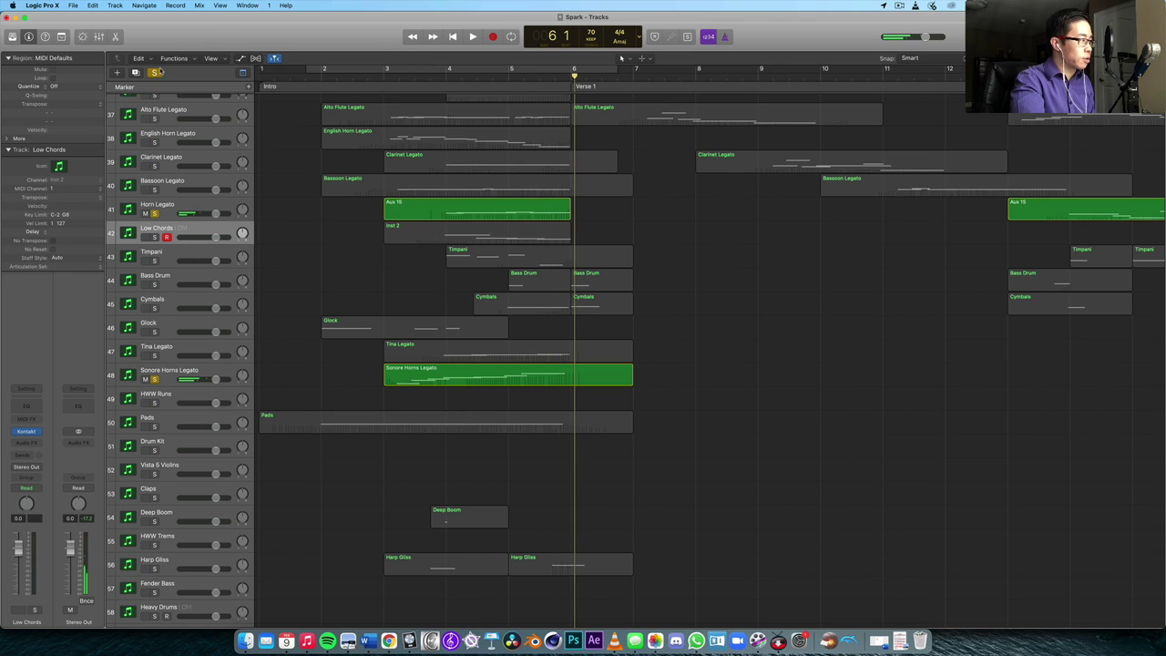
Turn solo off, then open and close the Sonore Horns Legato region's note editor
{"action": "key", "text": "super+a"}
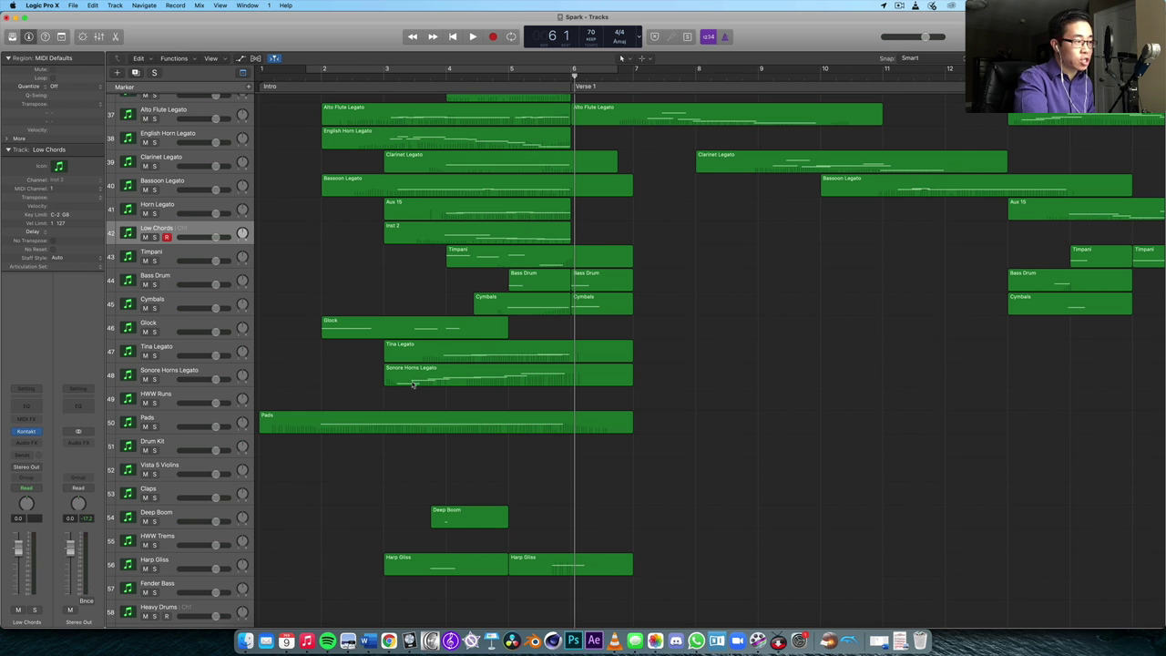
{"action": "double_click", "coordinate": [445, 377]}
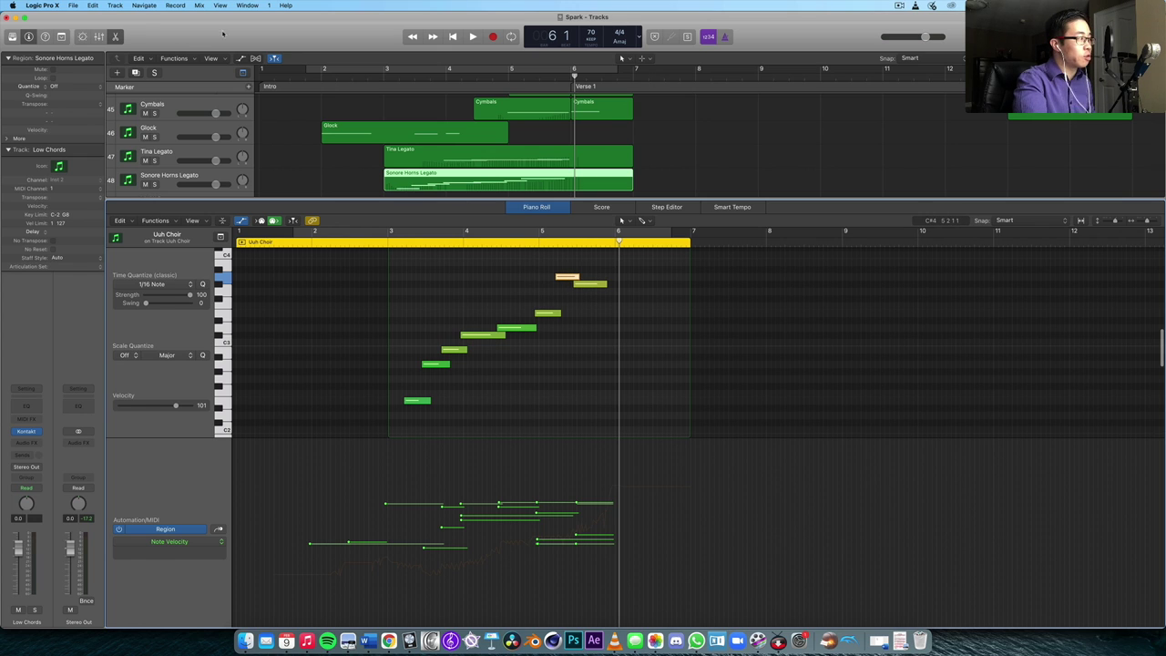
{"action": "left_click", "coordinate": [117, 37]}
Deselect the Horns Legato region and play the Pads track soloed from near bar 1
{"action": "scroll", "coordinate": [658, 326], "scroll_direction": "down", "scroll_amount": 4}
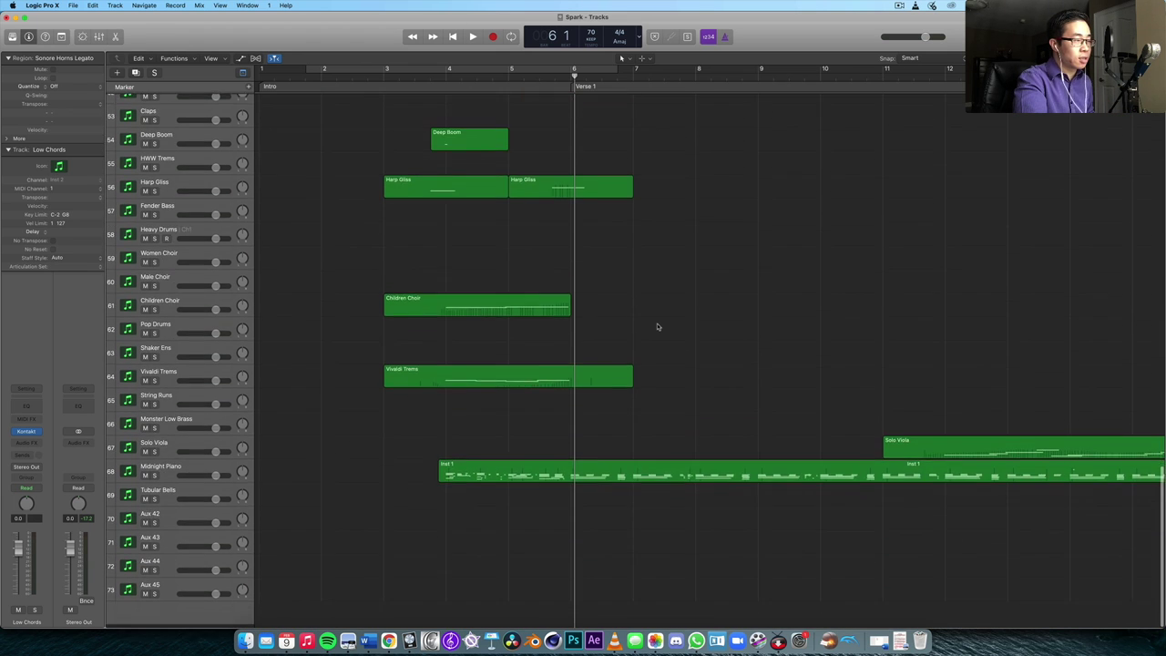
{"action": "scroll", "coordinate": [658, 326], "scroll_direction": "up", "scroll_amount": 3}
{"action": "left_click", "coordinate": [630, 276]}
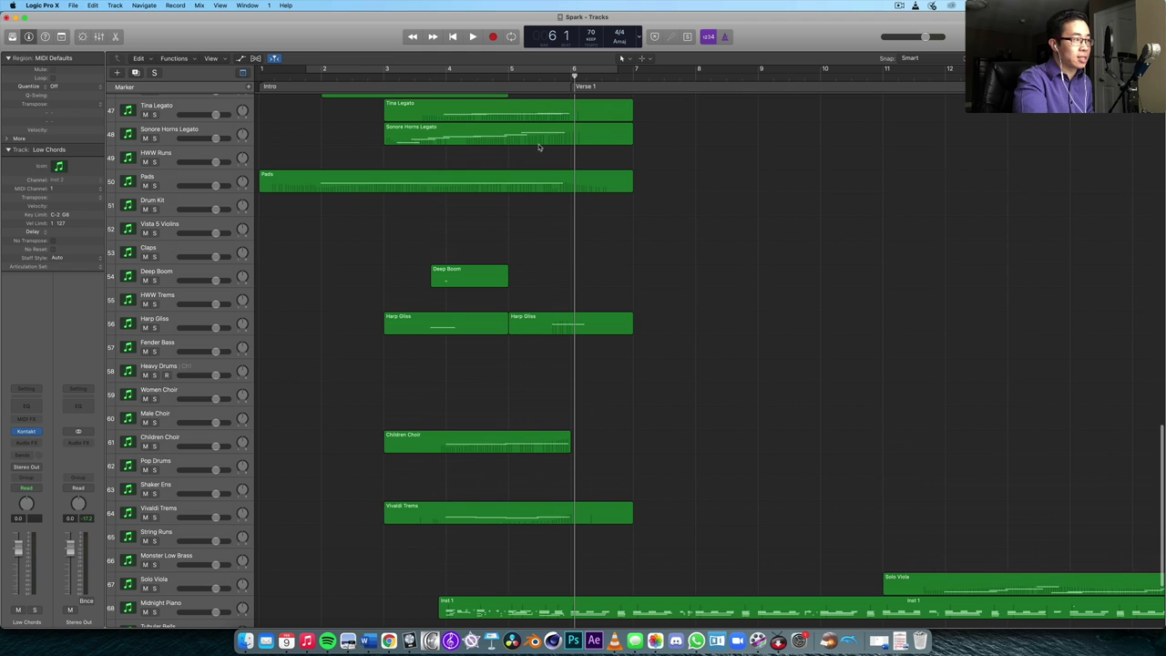
{"action": "scroll", "coordinate": [457, 195], "scroll_direction": "up", "scroll_amount": 2}
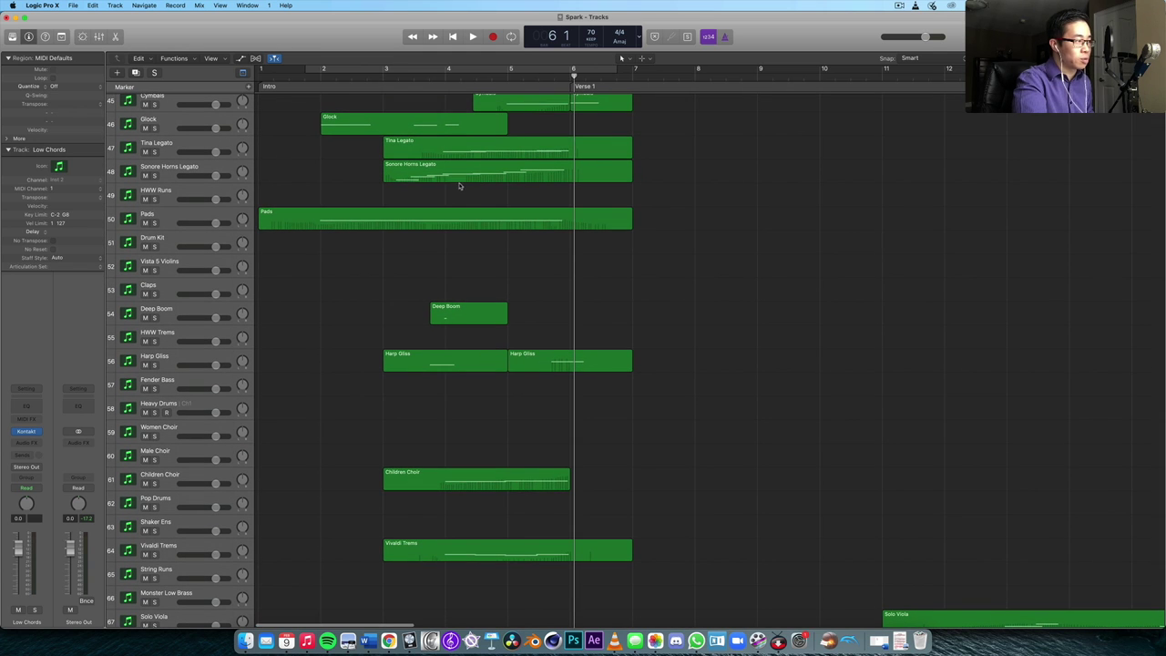
{"action": "scroll", "coordinate": [382, 146], "scroll_direction": "down", "scroll_amount": 1}
{"action": "left_click", "coordinate": [304, 73]}
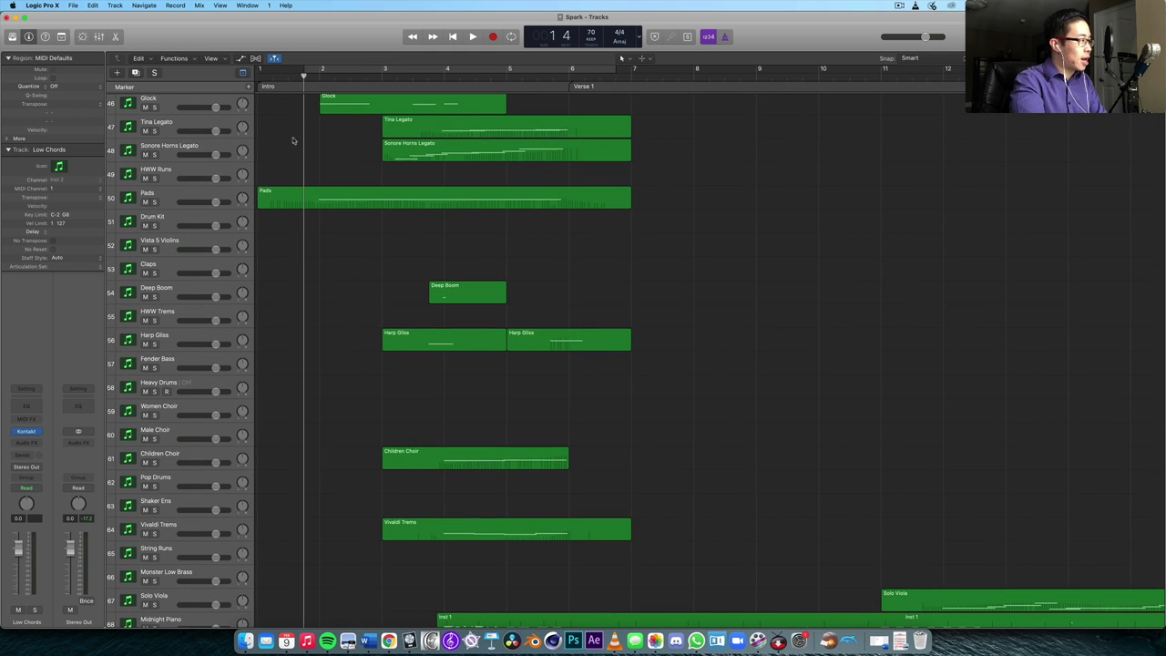
{"action": "left_click", "coordinate": [155, 201]}
{"action": "key", "text": "space"}
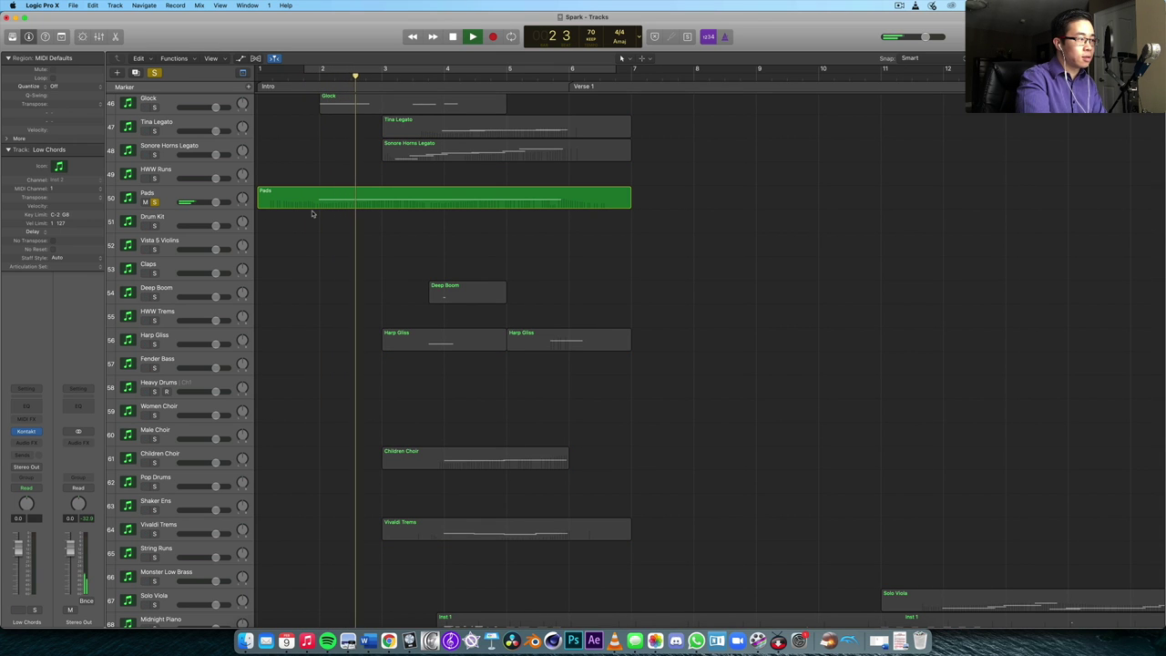
Unsolo Pads, play the Deep Boom track soloed, then stop with no track soloed
{"action": "left_click", "coordinate": [155, 202]}
{"action": "key", "text": "space"}
{"action": "left_click", "coordinate": [154, 300]}
{"action": "key", "text": "space"}
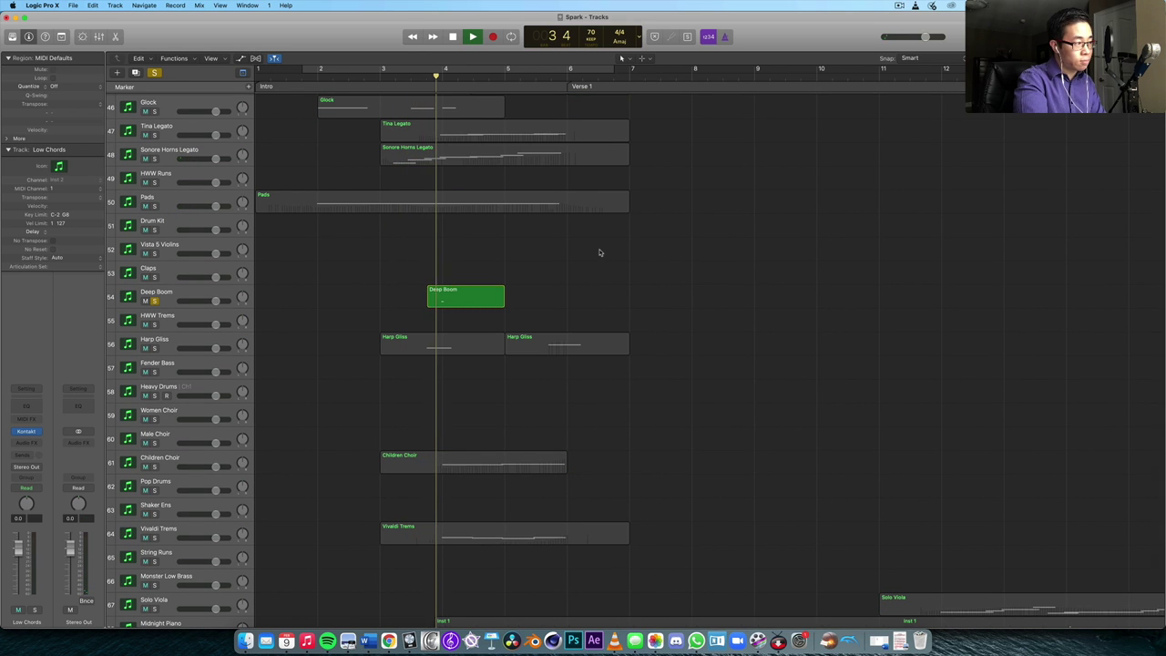
{"action": "left_click", "coordinate": [154, 301]}
{"action": "key", "text": "space"}
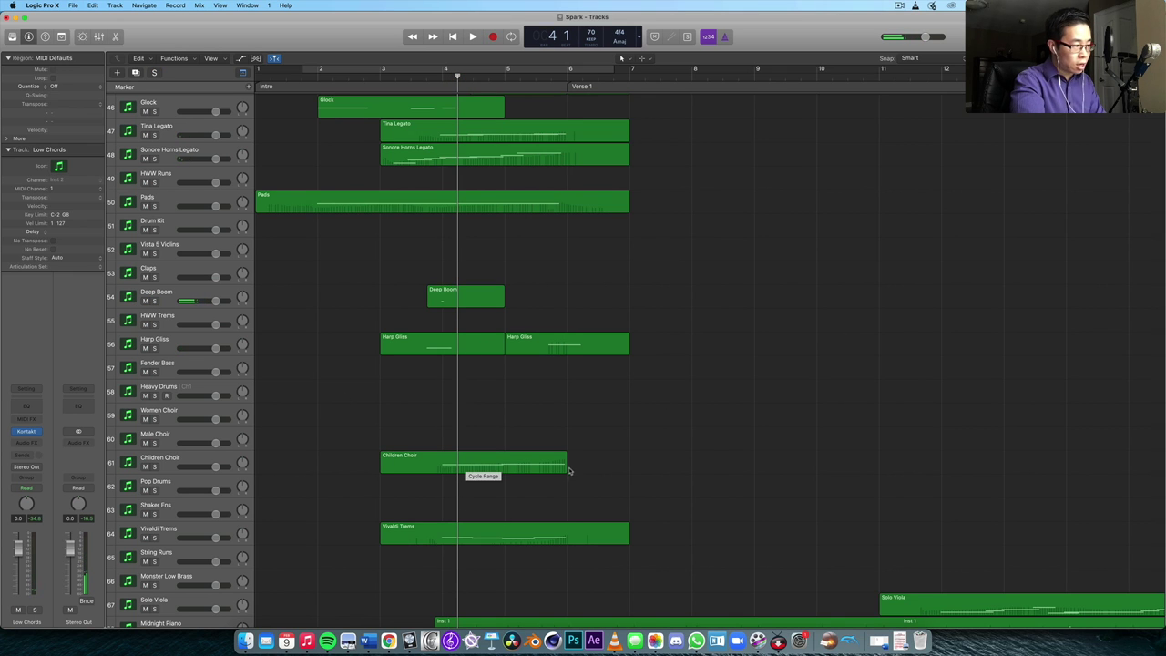
{"action": "scroll", "coordinate": [547, 473], "scroll_direction": "down", "scroll_amount": 4}
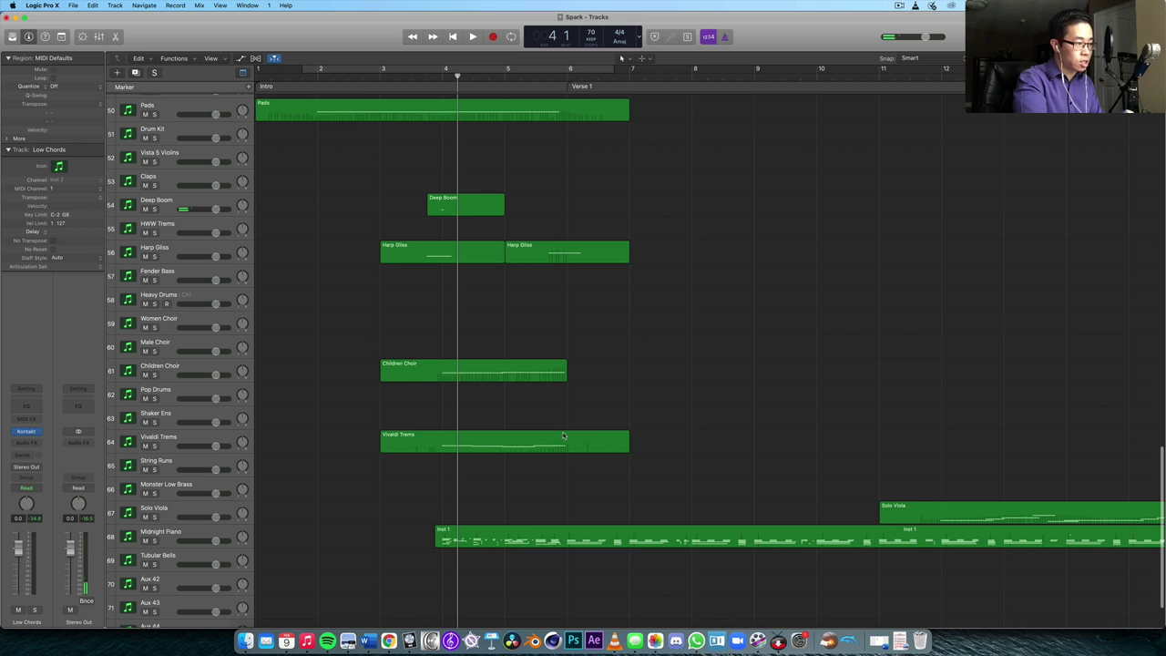
{"action": "scroll", "coordinate": [603, 464], "scroll_direction": "up", "scroll_amount": 5}
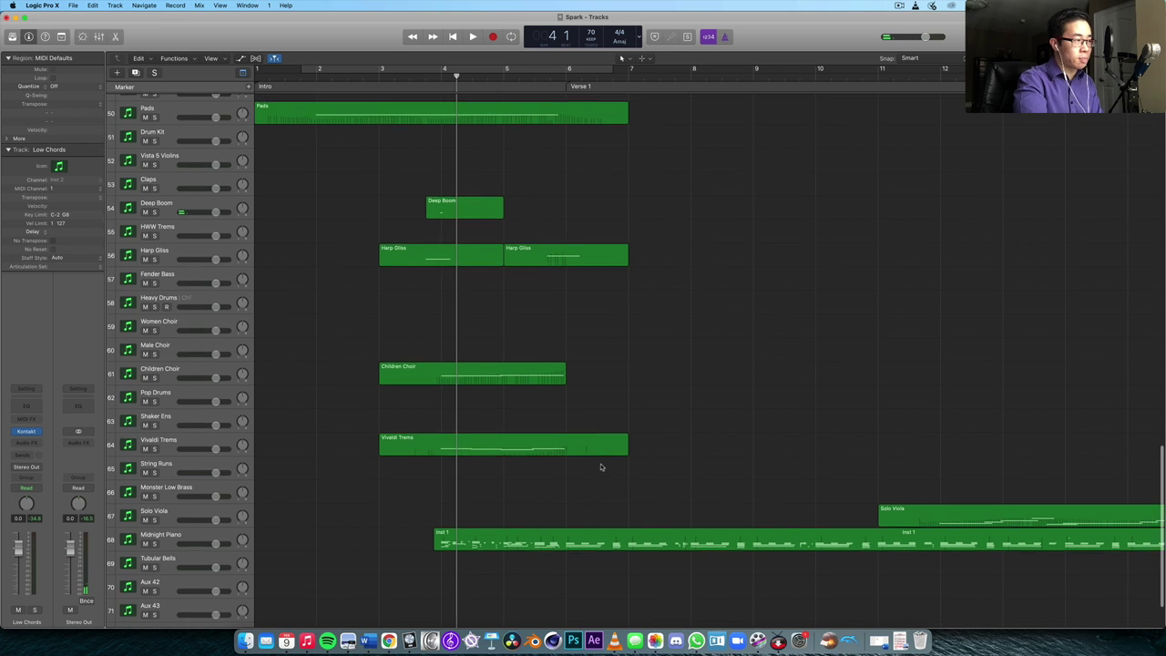
{"action": "scroll", "coordinate": [600, 467], "scroll_direction": "up", "scroll_amount": 9}
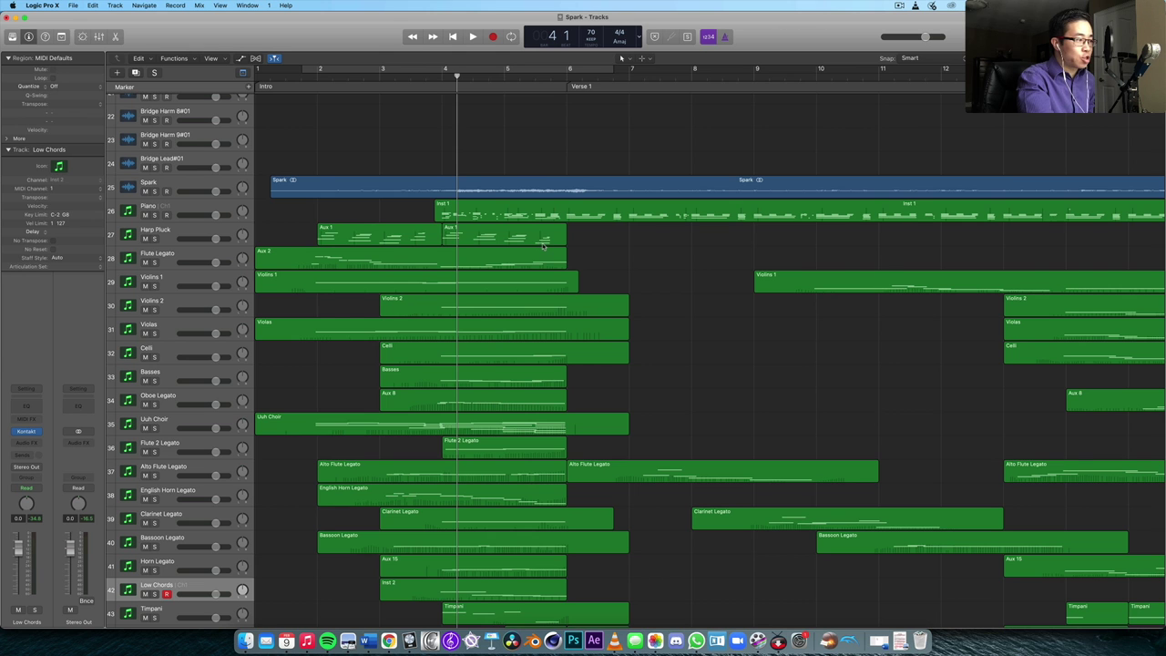
Zoom out horizontally twice with Command-Left Arrow until bars 1–65 are visible
{"action": "scroll", "coordinate": [543, 246], "scroll_direction": "down", "scroll_amount": 12}
{"action": "scroll", "coordinate": [543, 245], "scroll_direction": "up", "scroll_amount": 12}
{"action": "scroll", "coordinate": [616, 308], "scroll_direction": "down", "scroll_amount": 1}
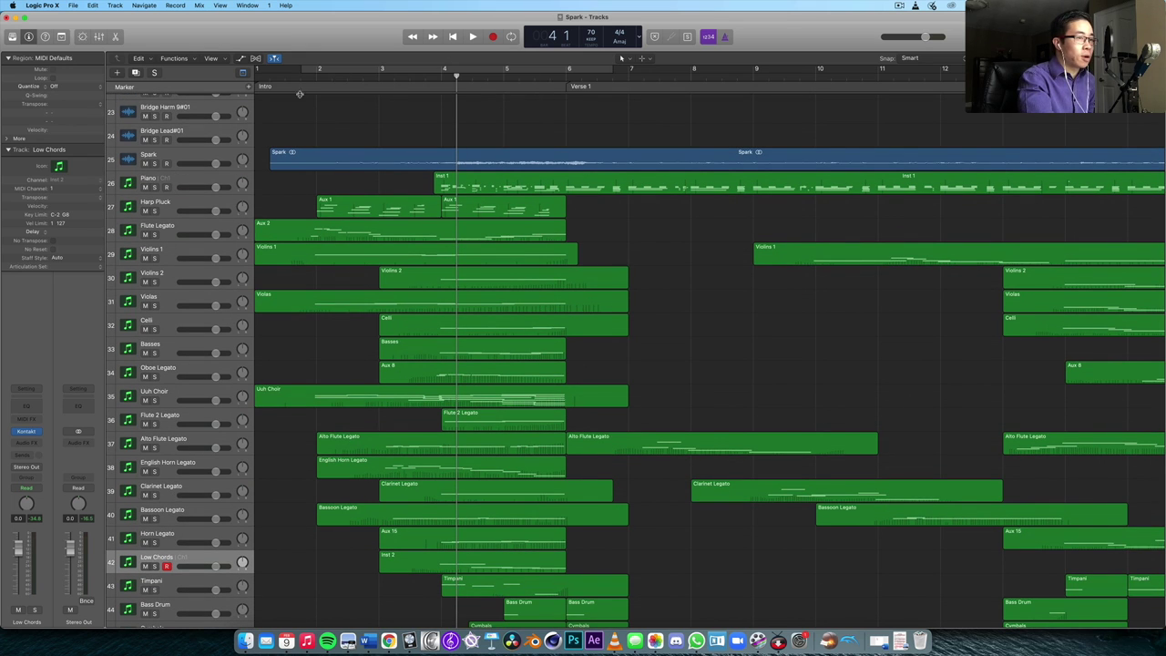
{"action": "key", "text": "super+Left"}
{"action": "key", "text": "super+Left"}
{"action": "key", "text": "super+Left"}
{"action": "key", "text": "super+Left"}
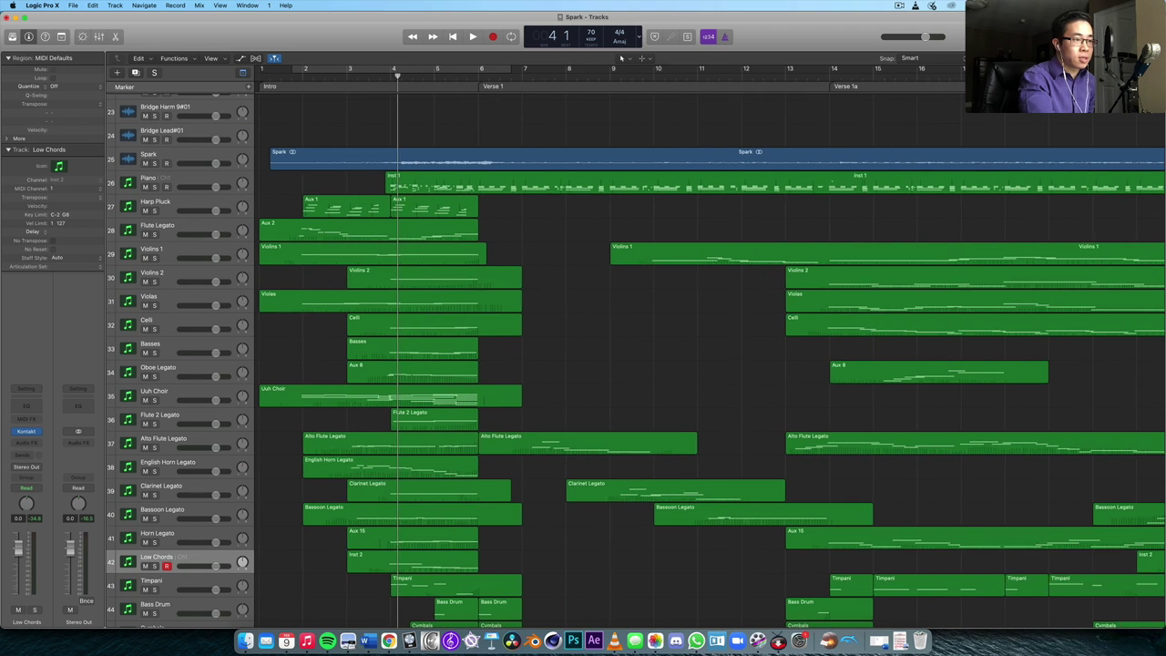
{"action": "key", "text": "super+Left"}
{"action": "key", "text": "super+Left"}
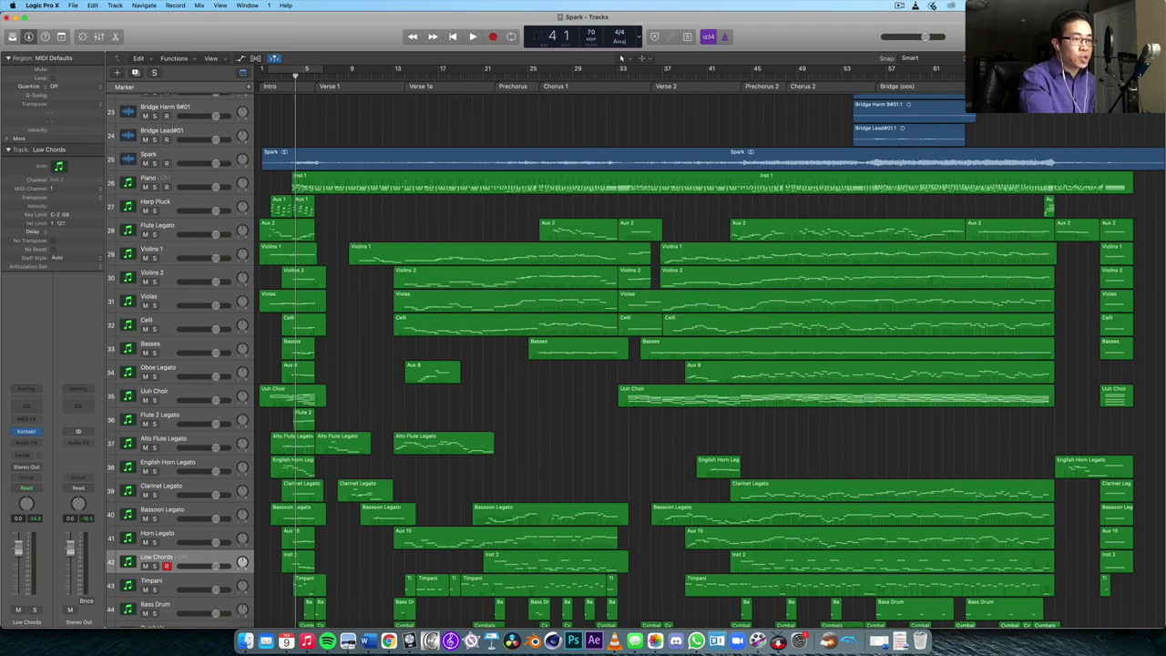